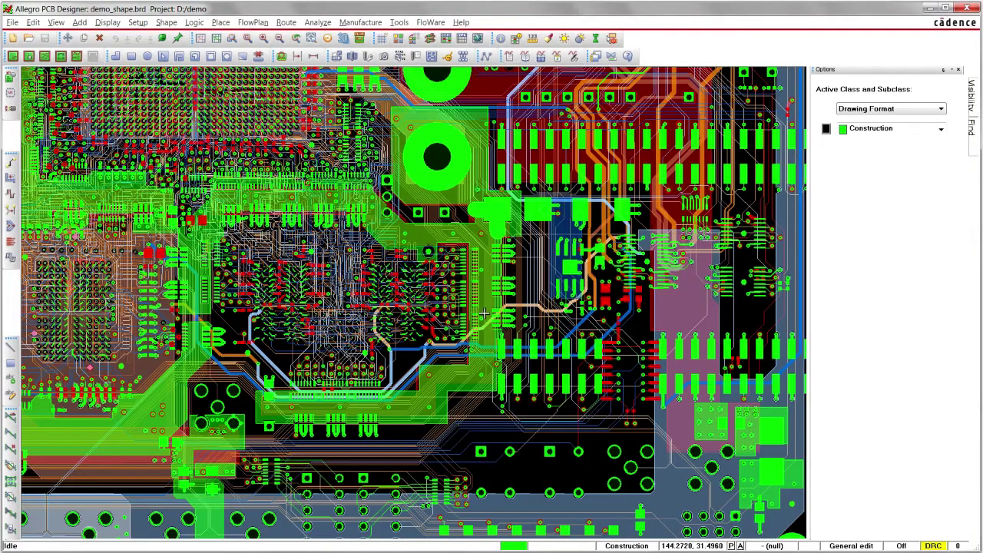
# Step: Start FlowWare Advanced Boundary Edit on the chosen copper shape
pyautogui.click(430, 22)
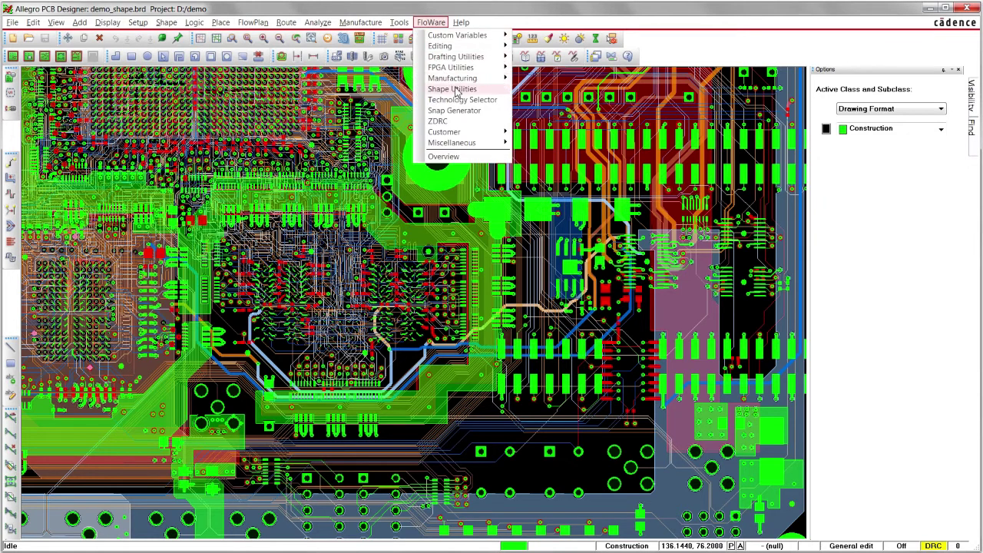
pyautogui.moveTo(459, 89)
pyautogui.click(569, 121)
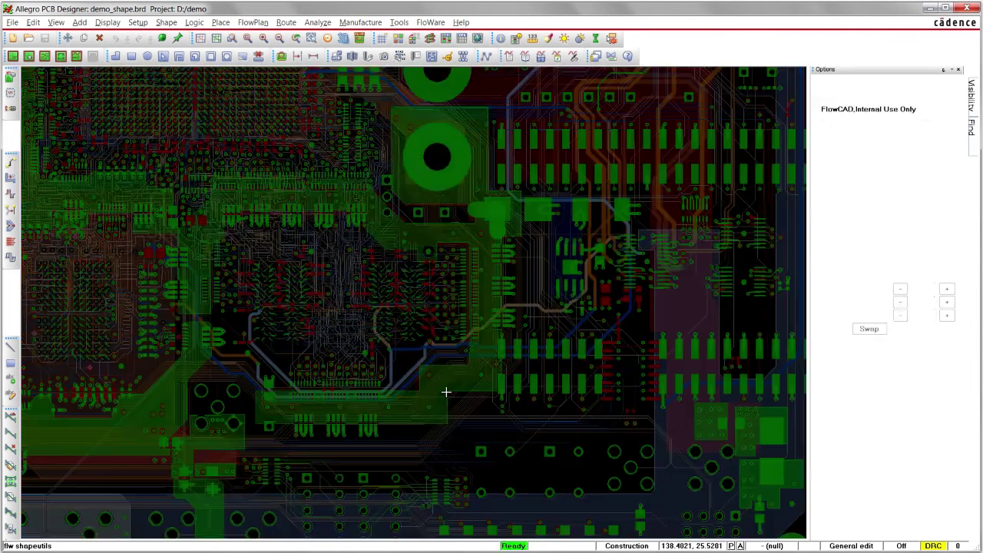
pyautogui.click(446, 392)
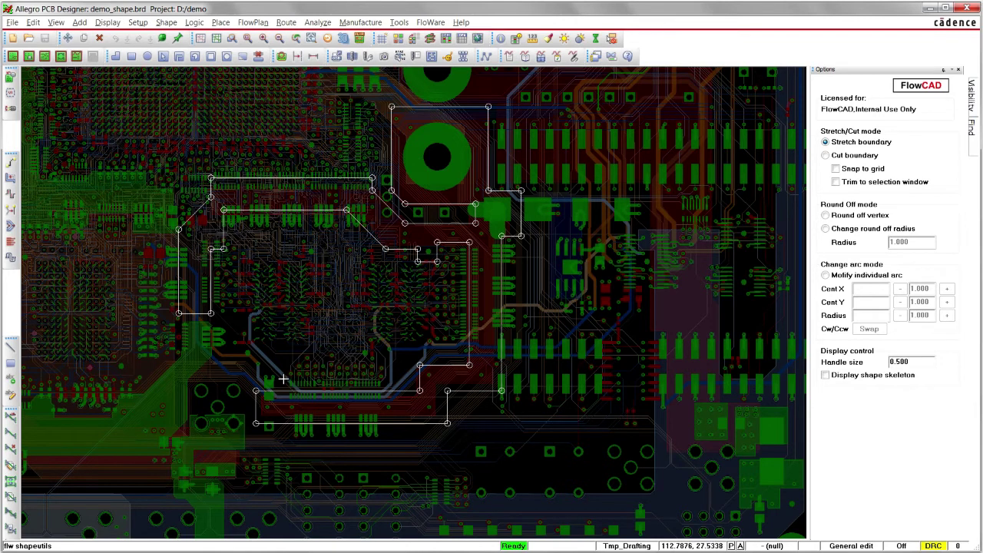
# Step: Window-select the shape's lower boundary section and stretch it downward by offset 0 -7
pyautogui.moveTo(239, 354); pyautogui.dragTo(525, 439)
pyautogui.rightClick(259, 426)
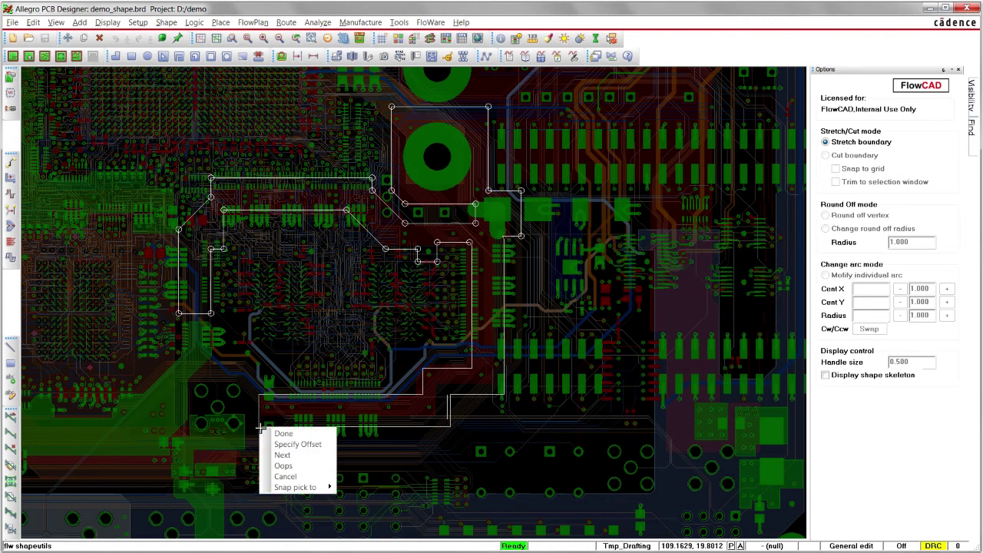
pyautogui.click(288, 445)
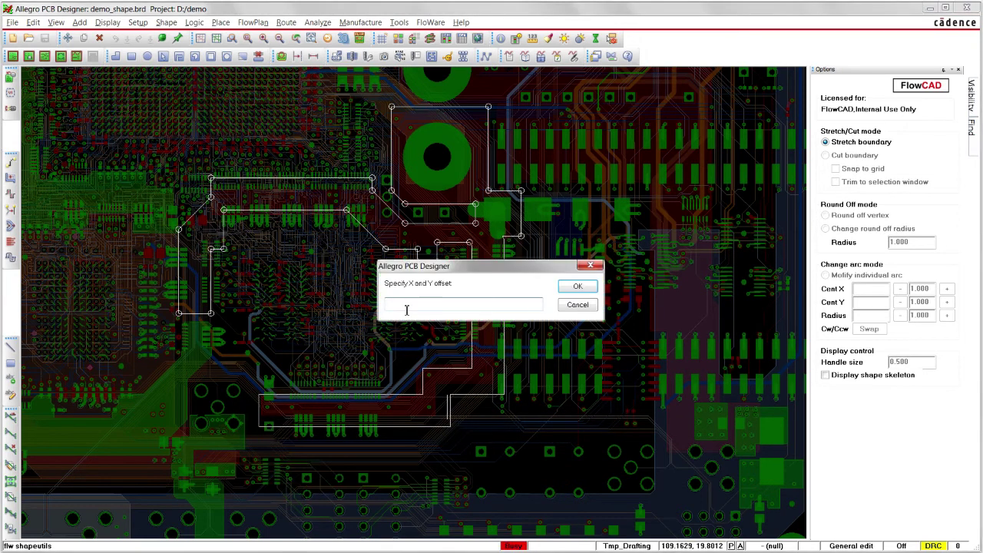
pyautogui.write('0 -7')
pyautogui.press('Return')
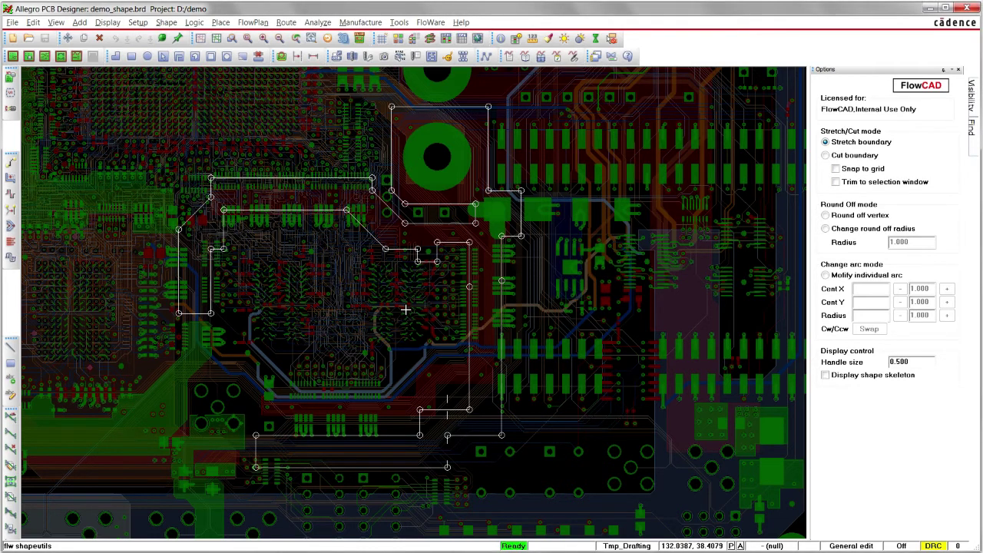
# Step: Round off the shape's lower vertices with radius 2 and finish the boundary edit
pyautogui.click(829, 218)
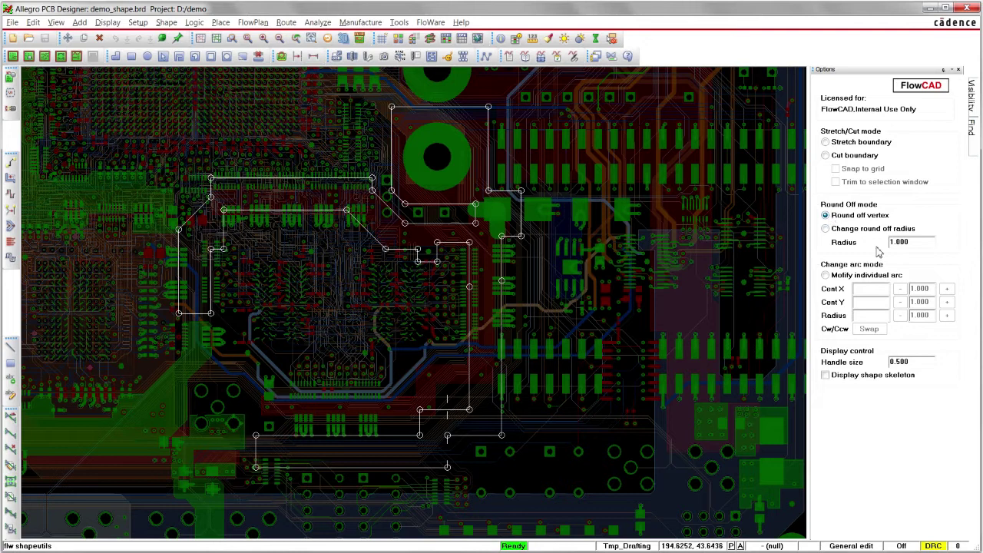
pyautogui.doubleClick(902, 243)
pyautogui.write('2')
pyautogui.moveTo(399, 391); pyautogui.dragTo(543, 484)
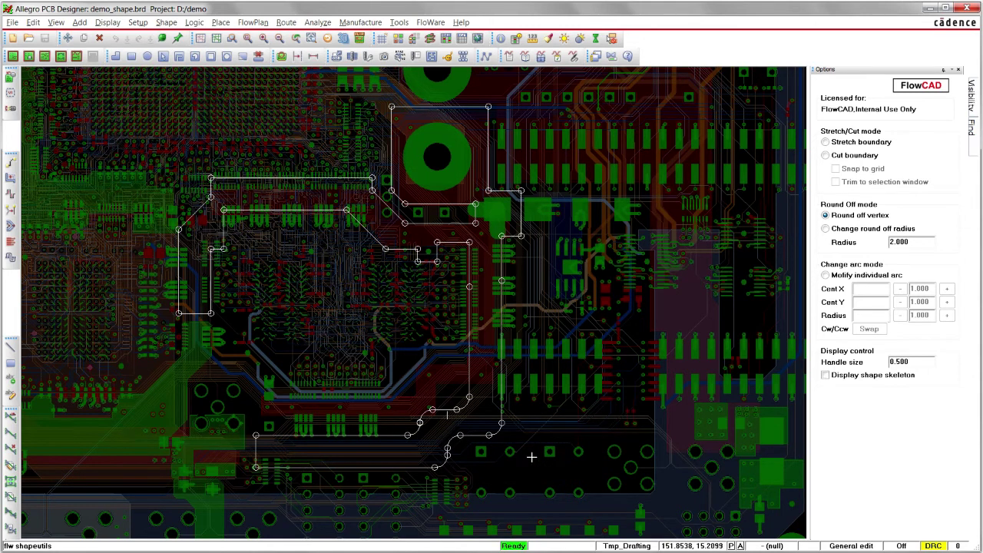
pyautogui.rightClick(530, 456)
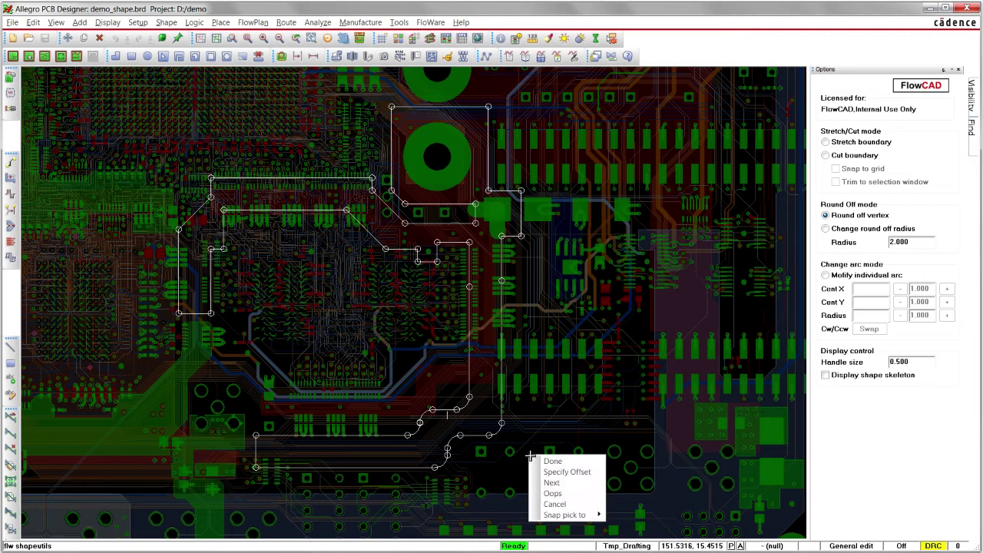
pyautogui.click(556, 460)
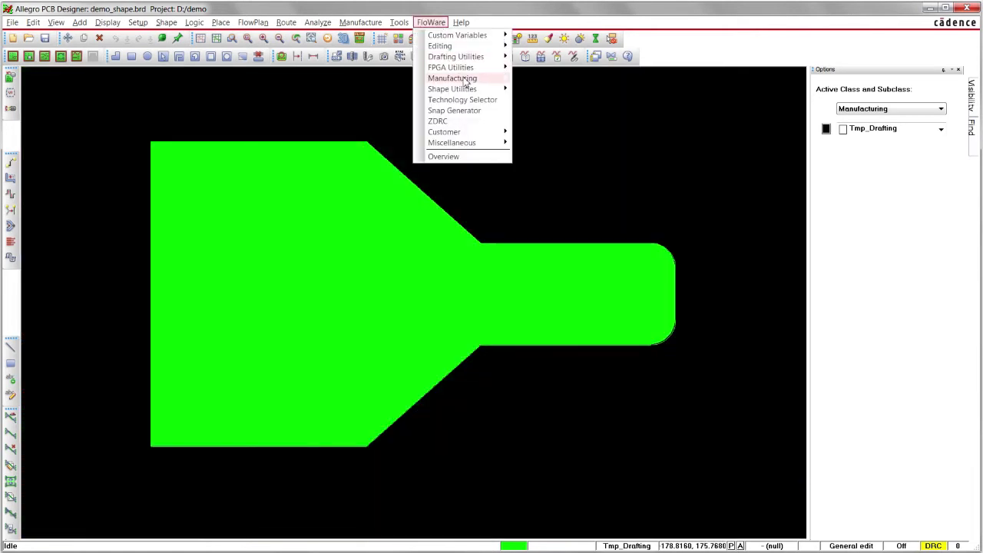
# Step: Start Advanced Boundary Edit on the green shape, trial-drag the top-left corner, then Oops it
pyautogui.moveTo(470, 89)
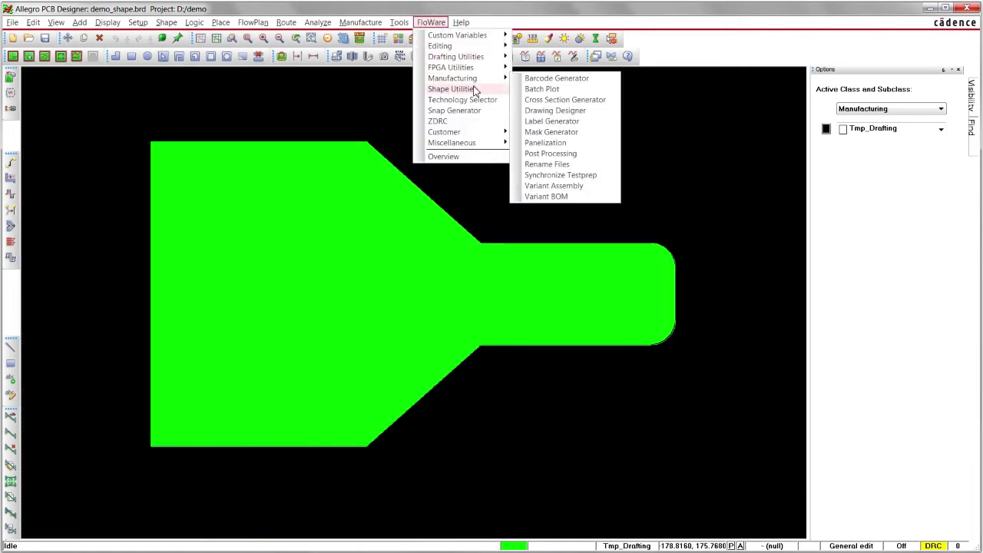
pyautogui.click(566, 121)
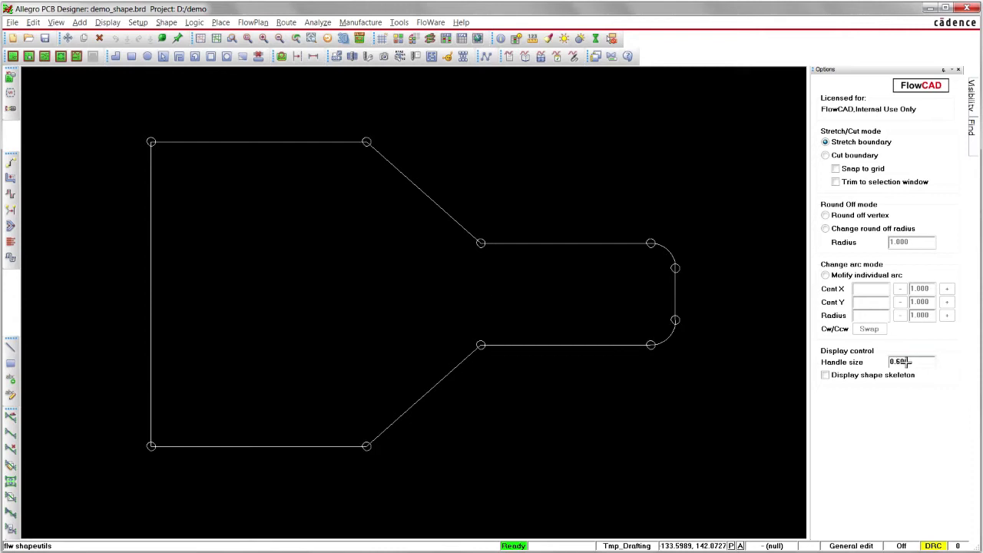
pyautogui.moveTo(151, 142); pyautogui.dragTo(103, 130)
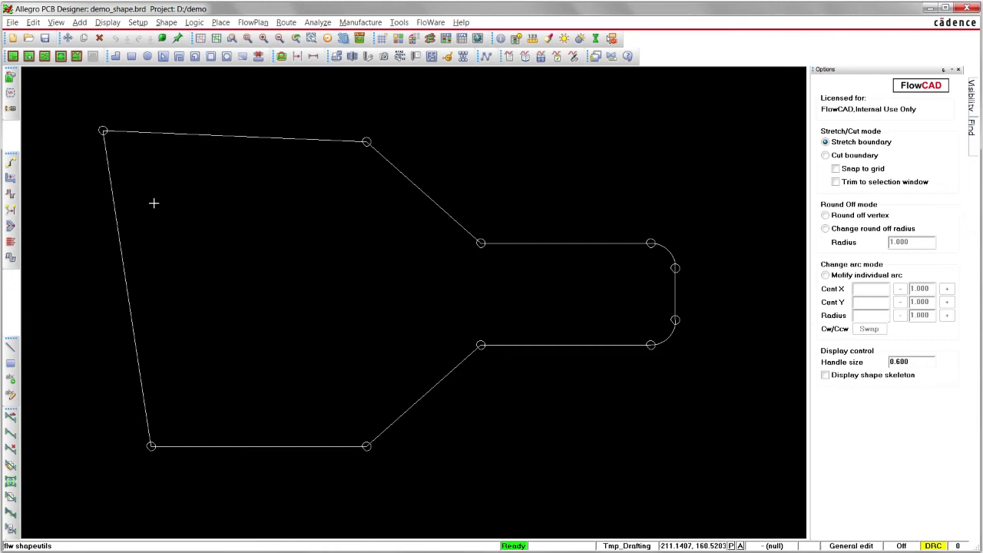
pyautogui.rightClick(162, 201)
pyautogui.click(183, 236)
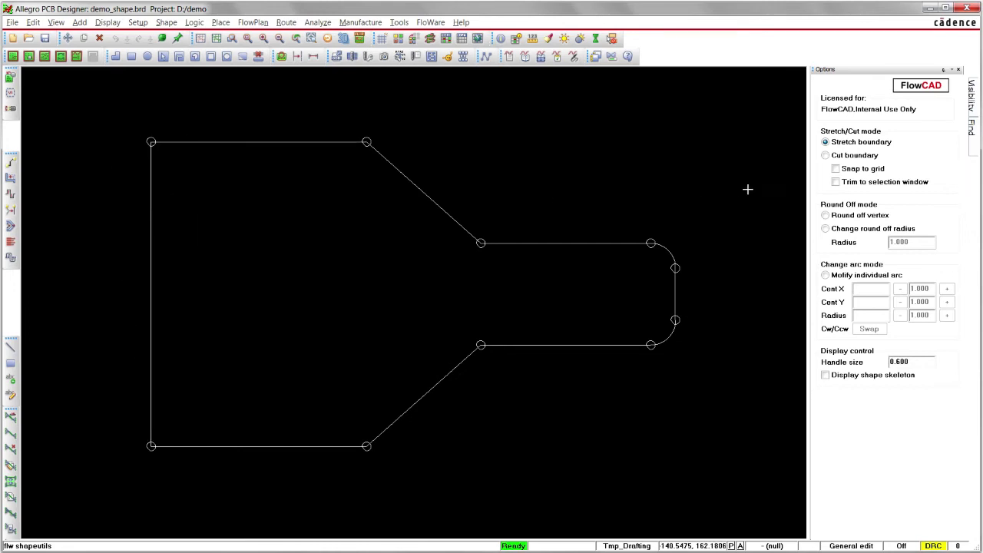
# Step: With Snap to grid on, move the top-left and bottom-left corners left, keeping the edge vertical
pyautogui.click(836, 169)
pyautogui.moveTo(150, 144); pyautogui.dragTo(108, 142)
pyautogui.moveTo(152, 447); pyautogui.dragTo(108, 450)
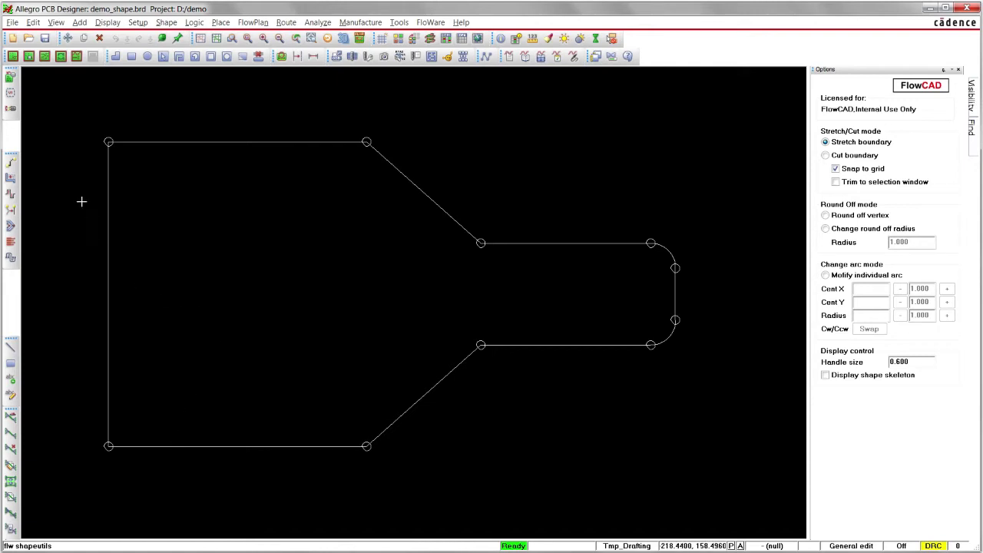
# Step: Stretch the shape's left edge by offset -2 0, then undo it with Oops
pyautogui.moveTo(64, 116); pyautogui.dragTo(156, 505)
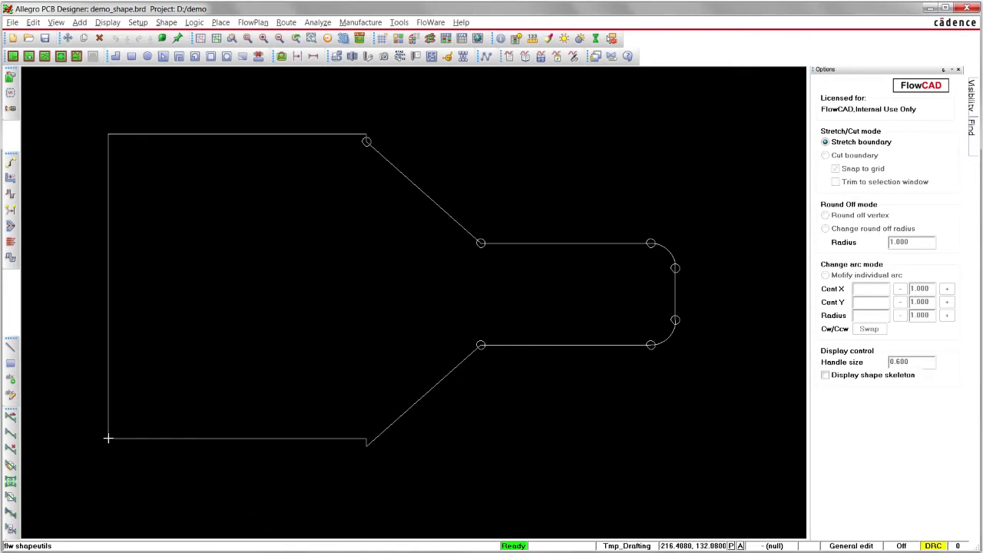
pyautogui.rightClick(103, 443)
pyautogui.click(117, 457)
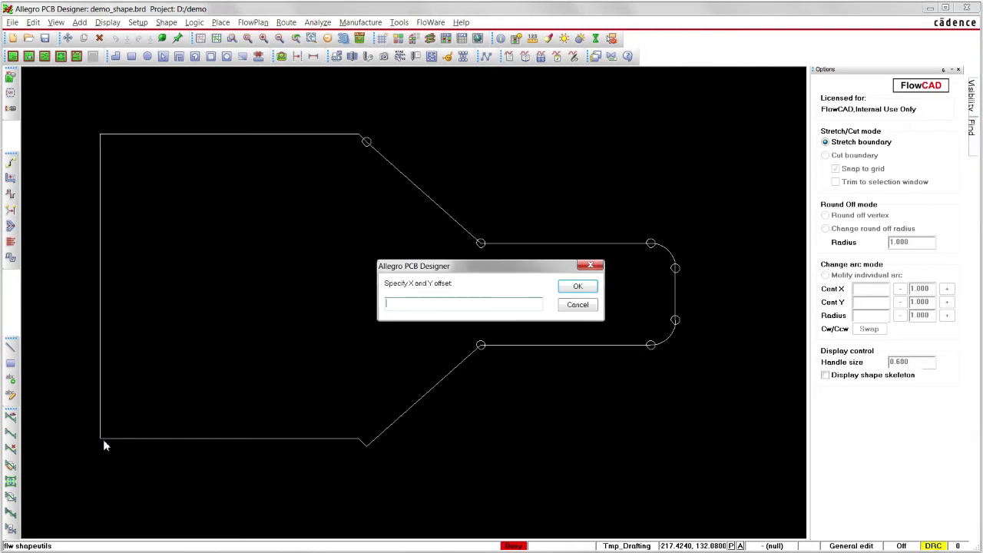
pyautogui.write('-2 0')
pyautogui.press('Return')
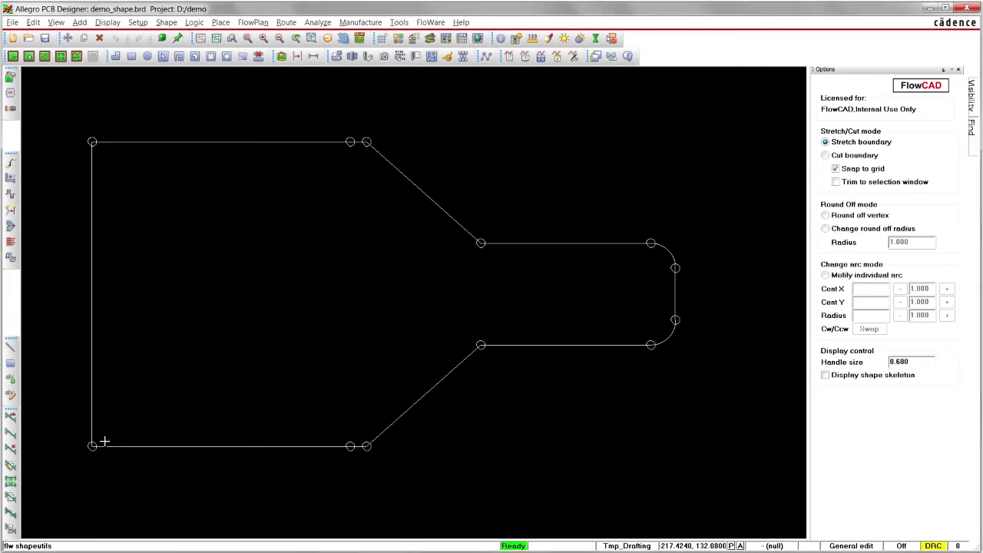
pyautogui.rightClick(239, 307)
pyautogui.click(265, 346)
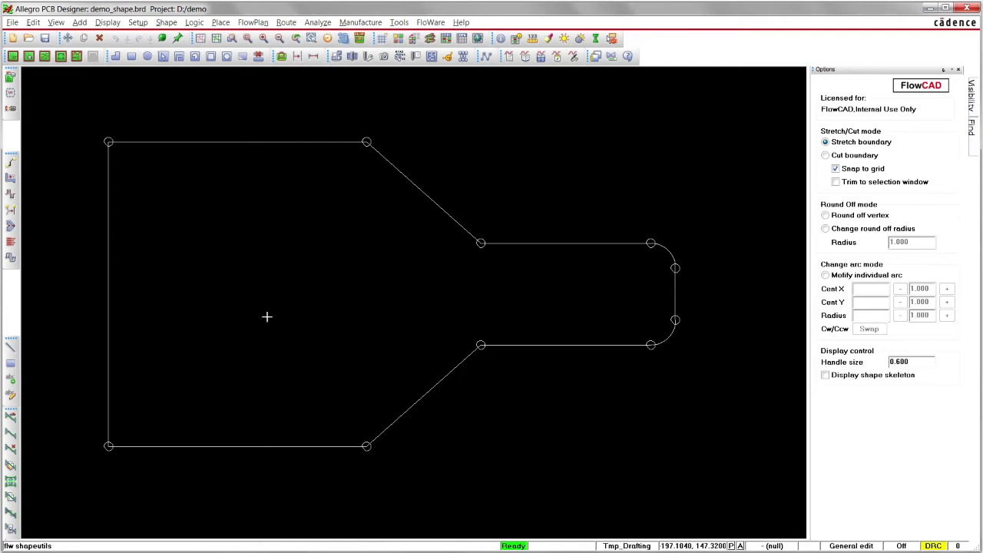
# Step: With Snap to grid off, trial-stretch the narrow right section rightward, then undo it
pyautogui.click(845, 170)
pyautogui.moveTo(436, 162); pyautogui.dragTo(724, 412)
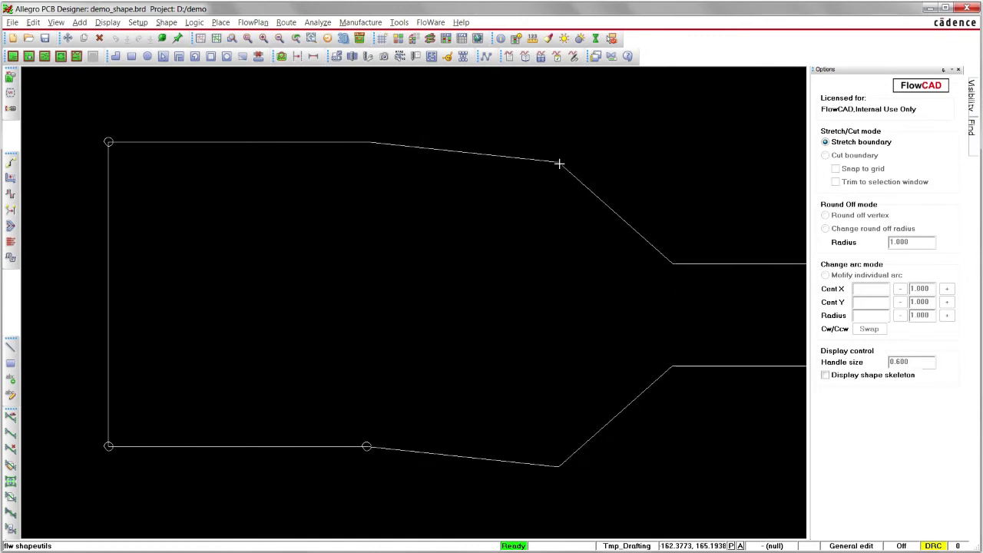
pyautogui.click(544, 146)
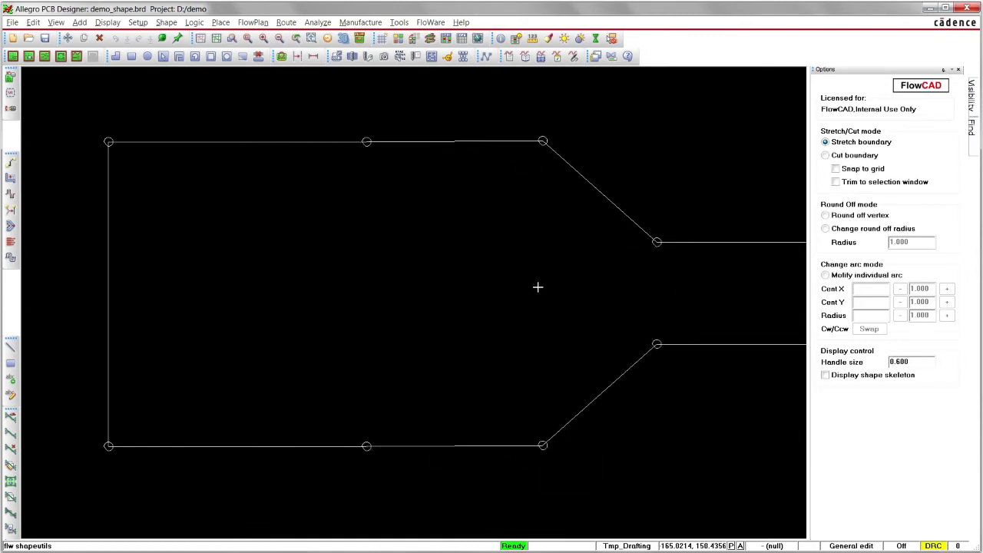
pyautogui.rightClick(537, 287)
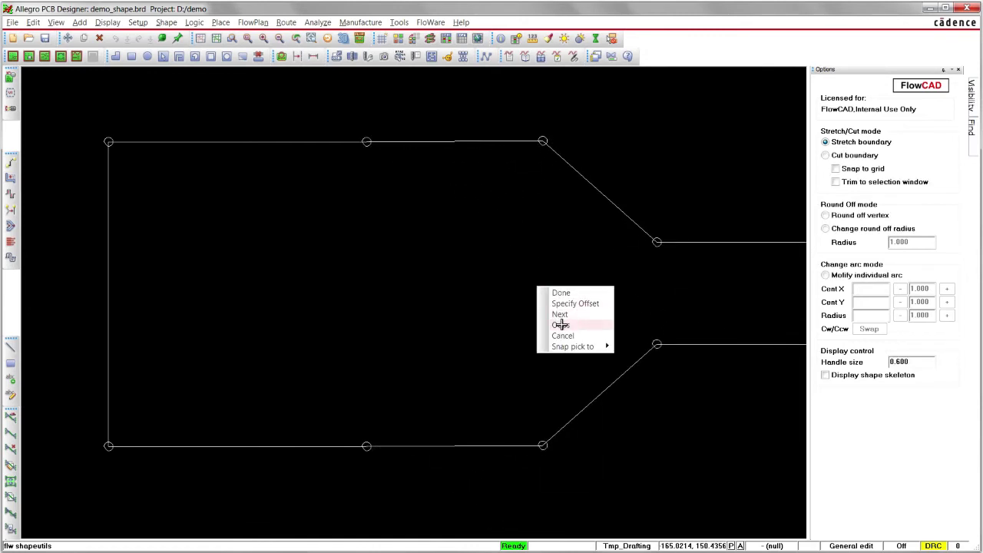
pyautogui.click(559, 322)
# Step: With Trim to selection window on, stretch the narrow right end by offset 15 0 and finish the edit
pyautogui.click(835, 182)
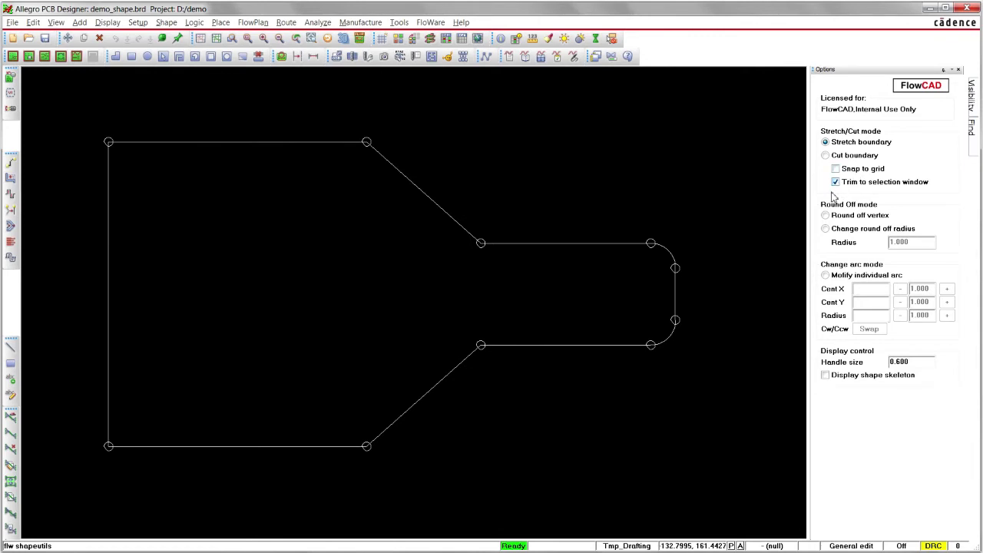
pyautogui.moveTo(436, 167); pyautogui.dragTo(704, 427)
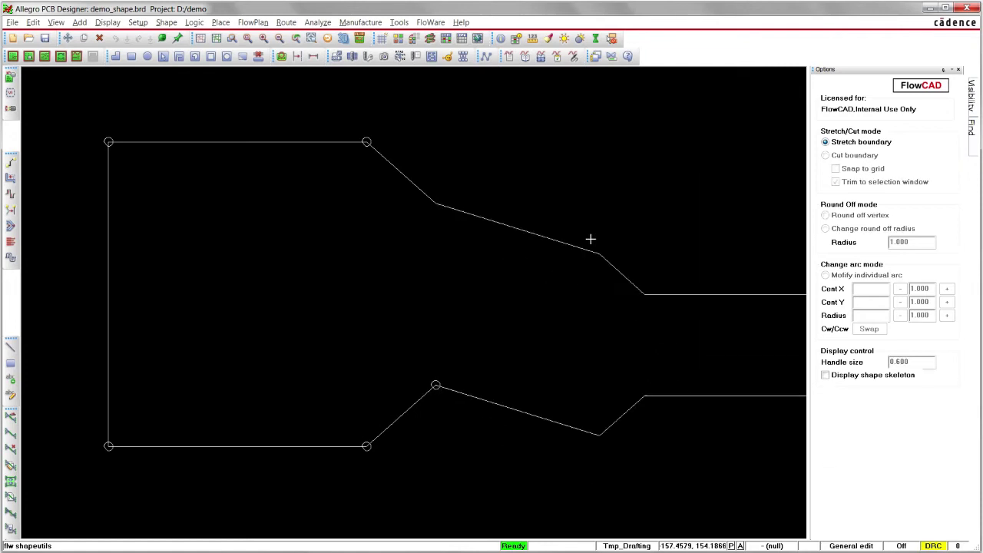
pyautogui.rightClick(550, 218)
pyautogui.click(589, 235)
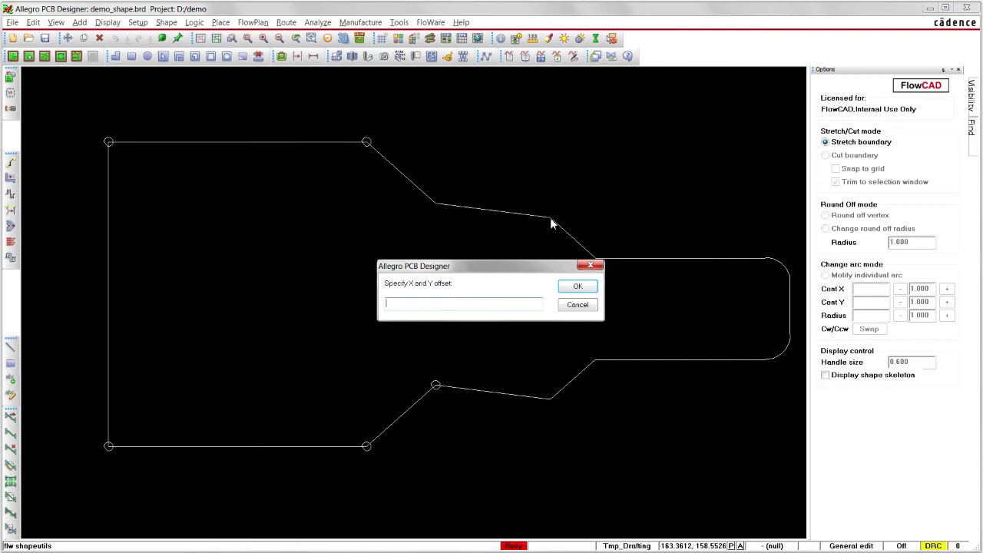
pyautogui.write('15 0')
pyautogui.press('Return')
pyautogui.rightClick(485, 253)
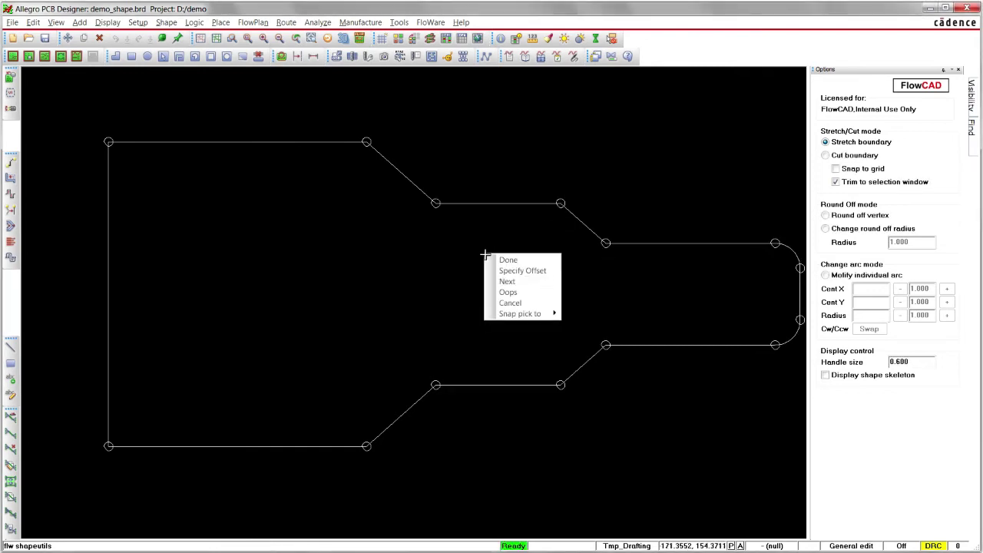
pyautogui.click(506, 283)
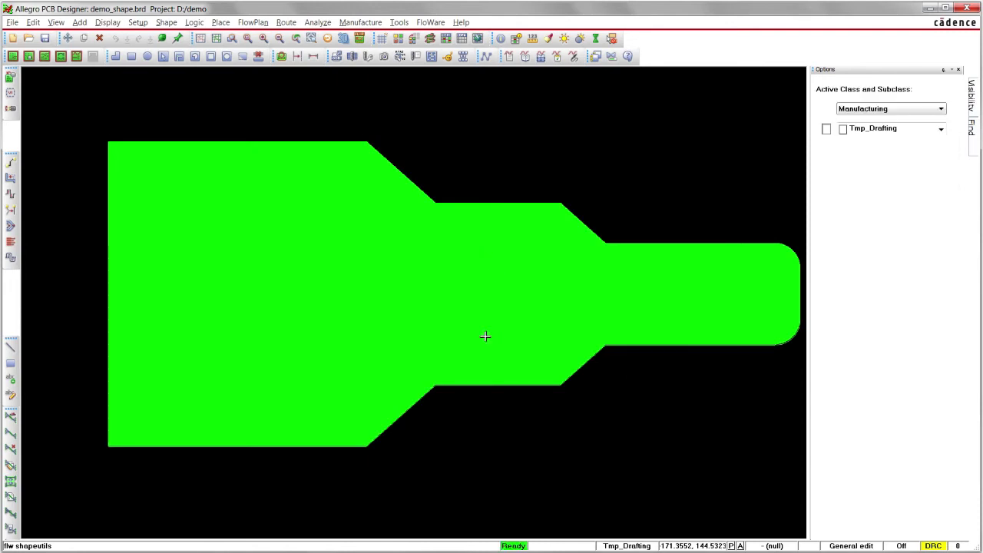
pyautogui.press('Right')
pyautogui.press('Right')
pyautogui.press('Right')
pyautogui.press('Right')
pyautogui.press('Right')
pyautogui.press('Right')
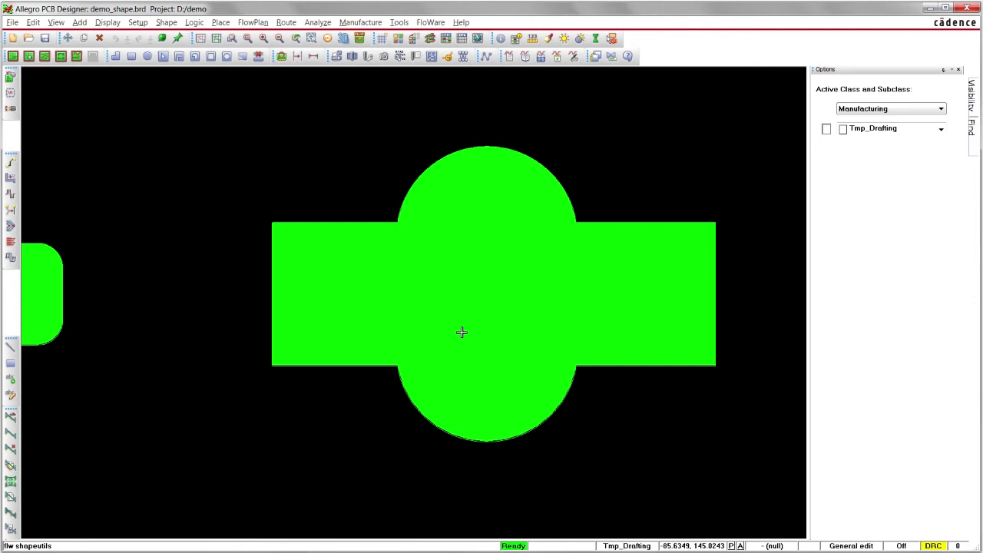
# Step: Open the rectangle-with-circle shape and stretch its right half 10 units right with trimming on
pyautogui.press('Right')
pyautogui.click(427, 296)
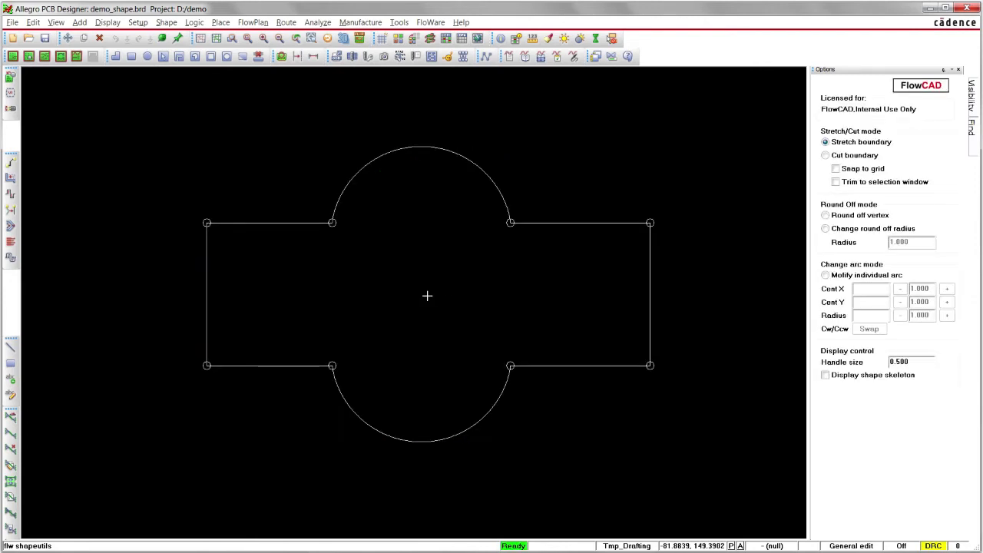
pyautogui.click(862, 186)
pyautogui.moveTo(423, 125); pyautogui.dragTo(683, 474)
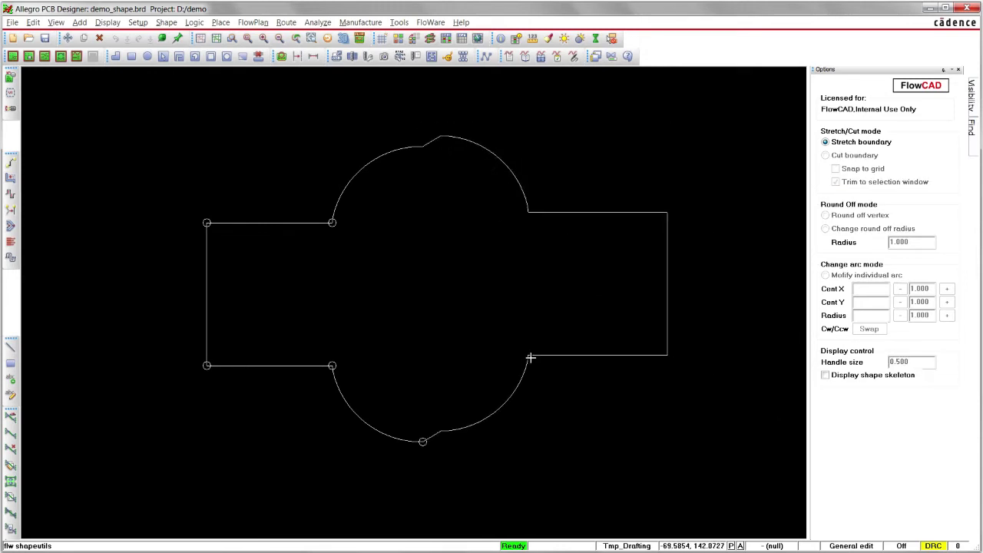
pyautogui.rightClick(529, 357)
pyautogui.click(552, 377)
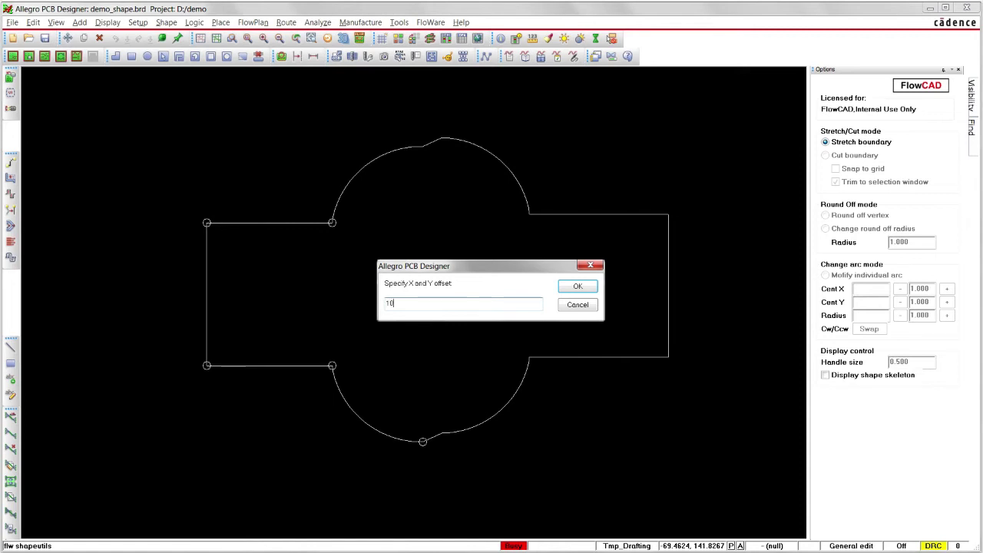
pyautogui.press('Return')
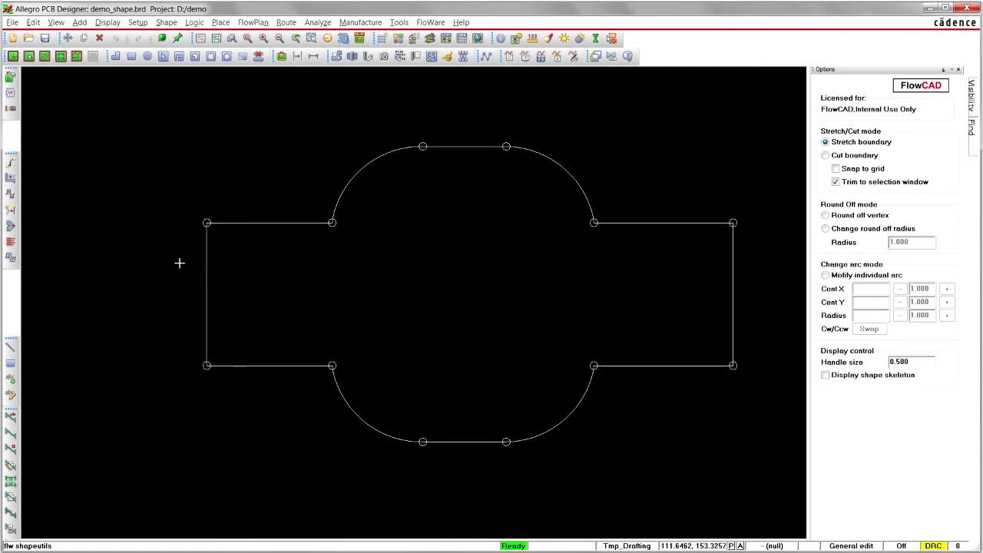
# Step: Stretch part of the left edge by offset -5 0 to form an outward tab
pyautogui.moveTo(166, 268); pyautogui.dragTo(250, 312)
pyautogui.rightClick(271, 307)
pyautogui.click(299, 324)
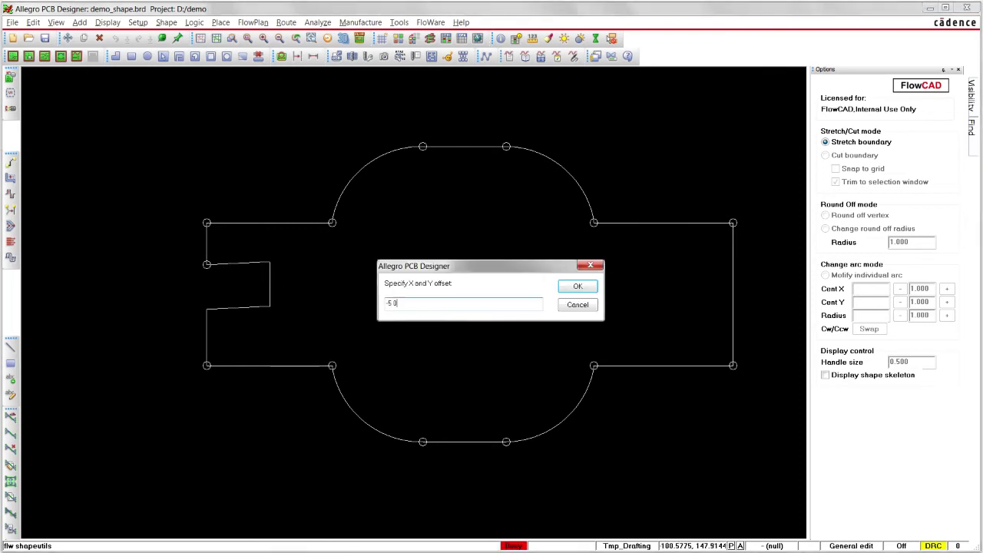
pyautogui.press('Return')
# Step: Pull part of the bottom edge into a lower-left slot and finish the second shape
pyautogui.moveTo(259, 351); pyautogui.dragTo(284, 305)
pyautogui.rightClick(307, 417)
pyautogui.click(326, 423)
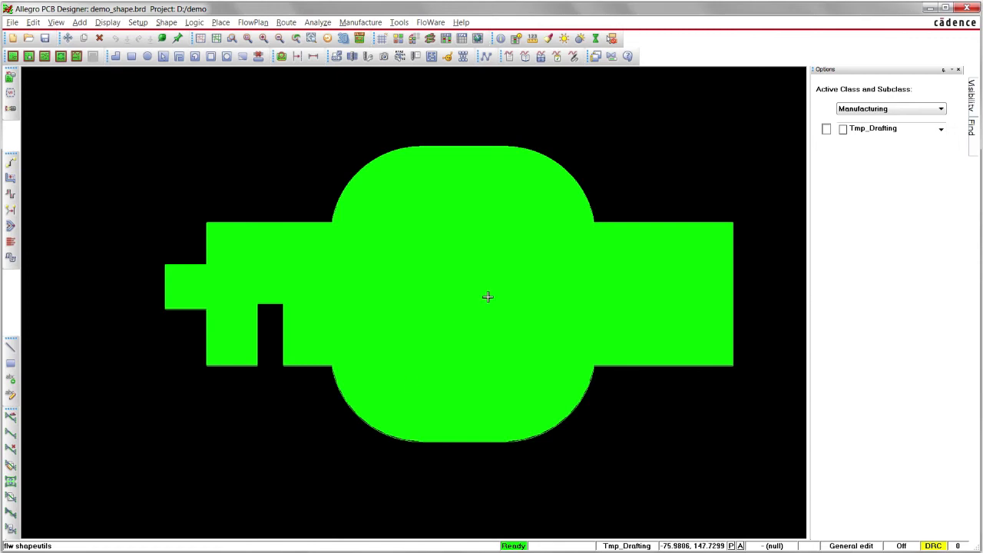
# Step: Open the third shape in Cut boundary mode, trying and undoing cuts on the top bump
pyautogui.press('Right')
pyautogui.press('Right')
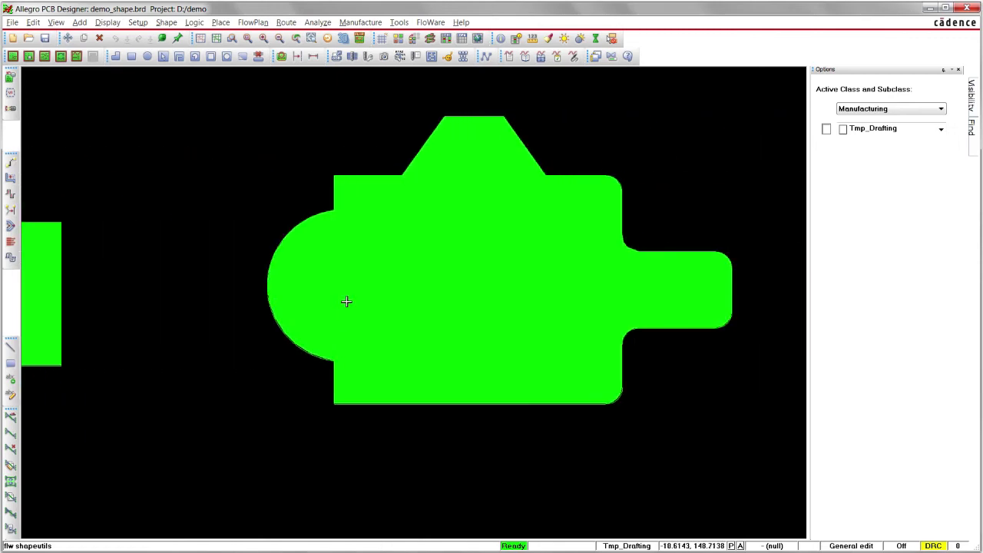
pyautogui.press('Right')
pyautogui.press('Right')
pyautogui.press('Right')
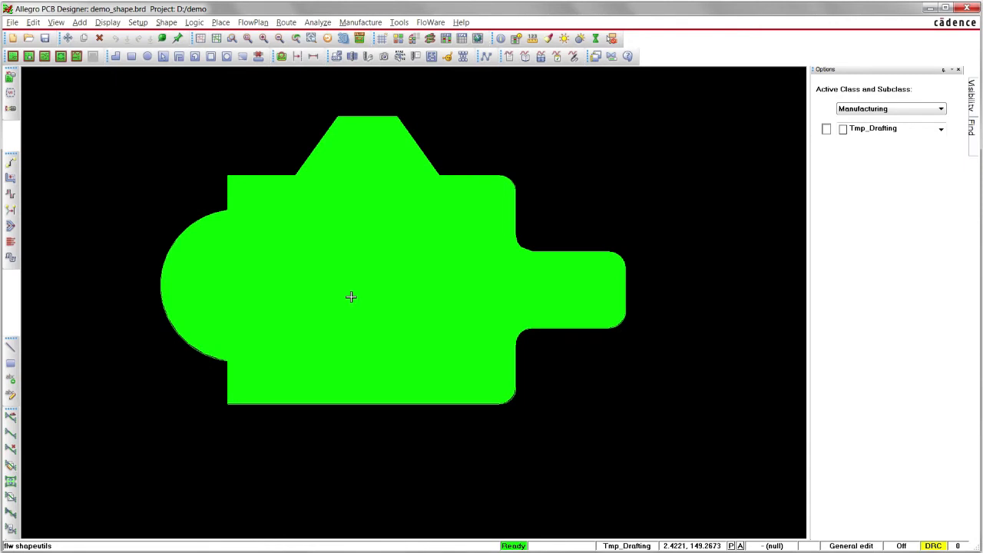
pyautogui.click(373, 291)
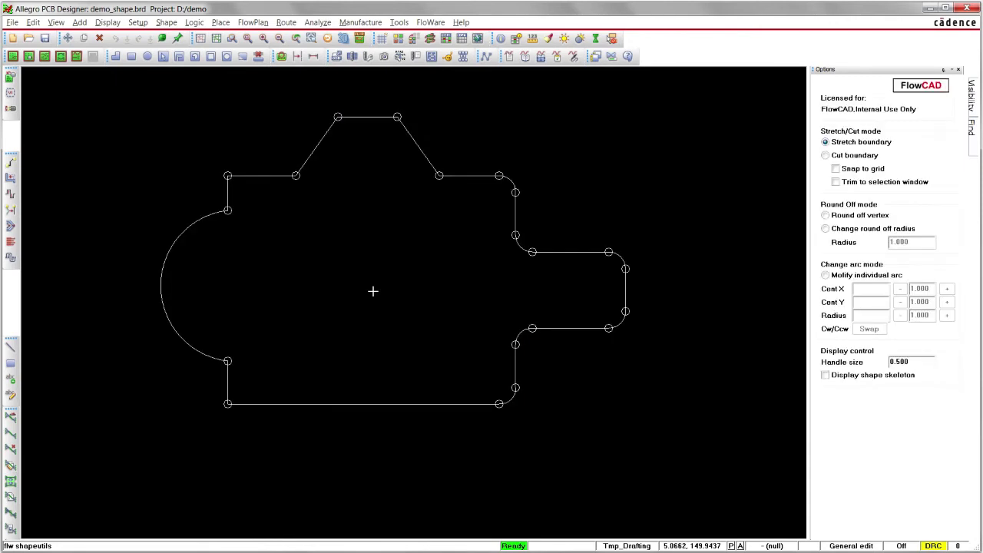
pyautogui.click(825, 156)
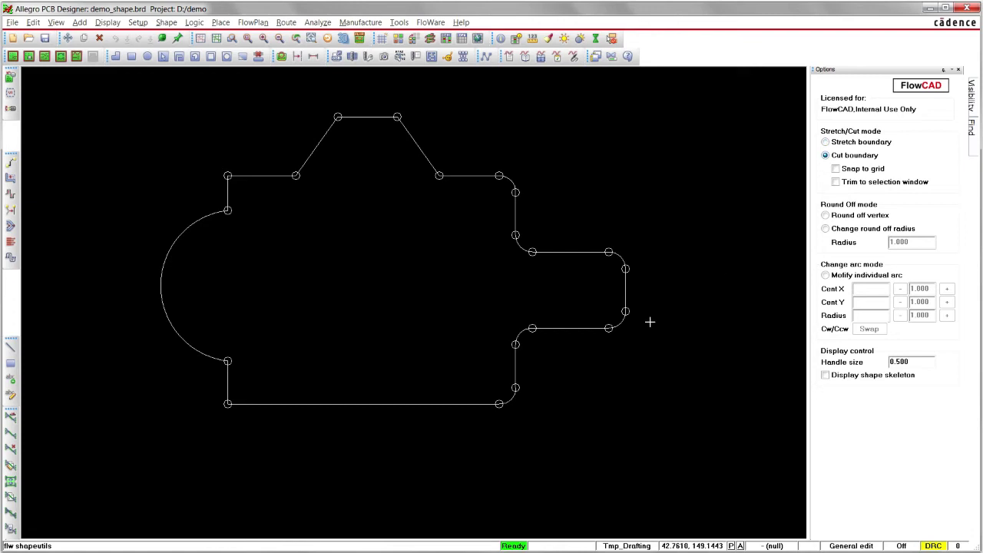
pyautogui.click(297, 175)
pyautogui.rightClick(353, 250)
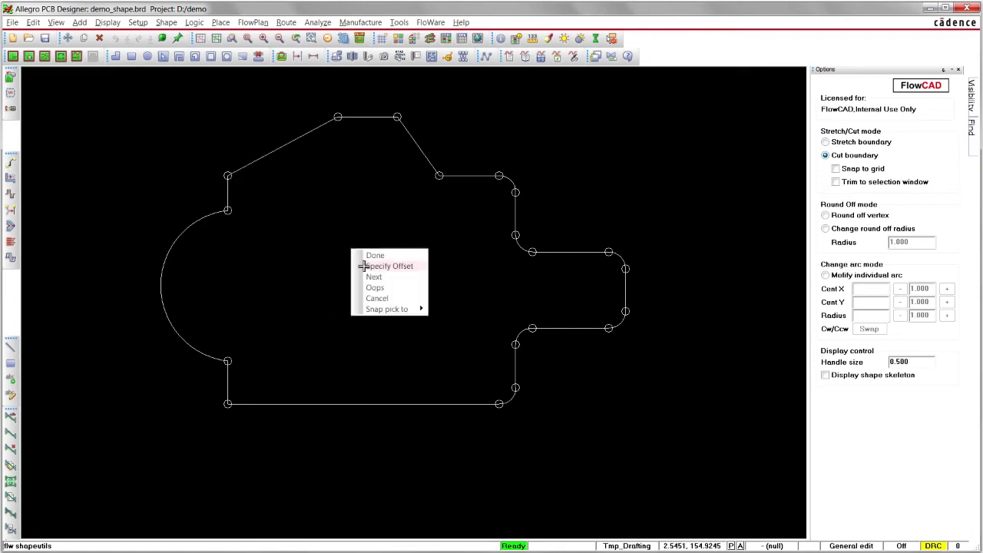
pyautogui.click(375, 288)
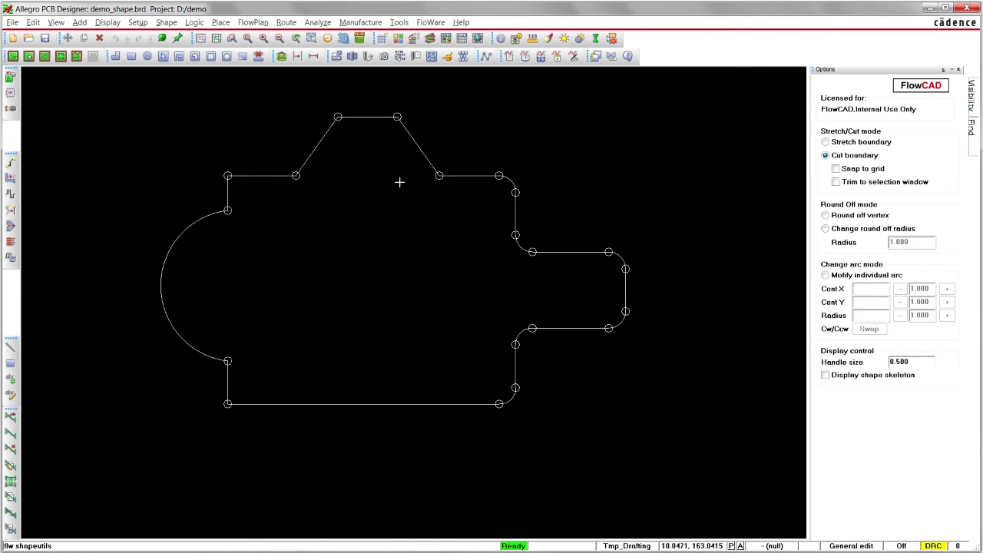
pyautogui.moveTo(276, 153); pyautogui.dragTo(463, 215)
pyautogui.hotkey('ctrl', 'z')
# Step: Cut the left arc and the right tab back to straight edges, then commit and move on
pyautogui.moveTo(103, 147); pyautogui.dragTo(262, 434)
pyautogui.rightClick(315, 306)
pyautogui.click(328, 312)
pyautogui.moveTo(123, 212); pyautogui.dragTo(193, 363)
pyautogui.moveTo(338, 117); pyautogui.dragTo(341, 134)
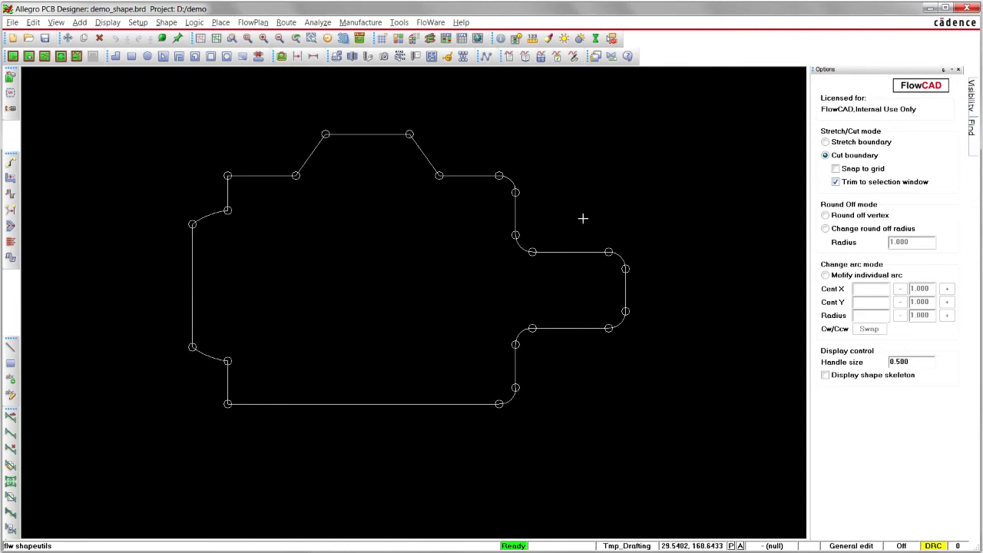
pyautogui.moveTo(559, 210); pyautogui.dragTo(665, 372)
pyautogui.rightClick(606, 230)
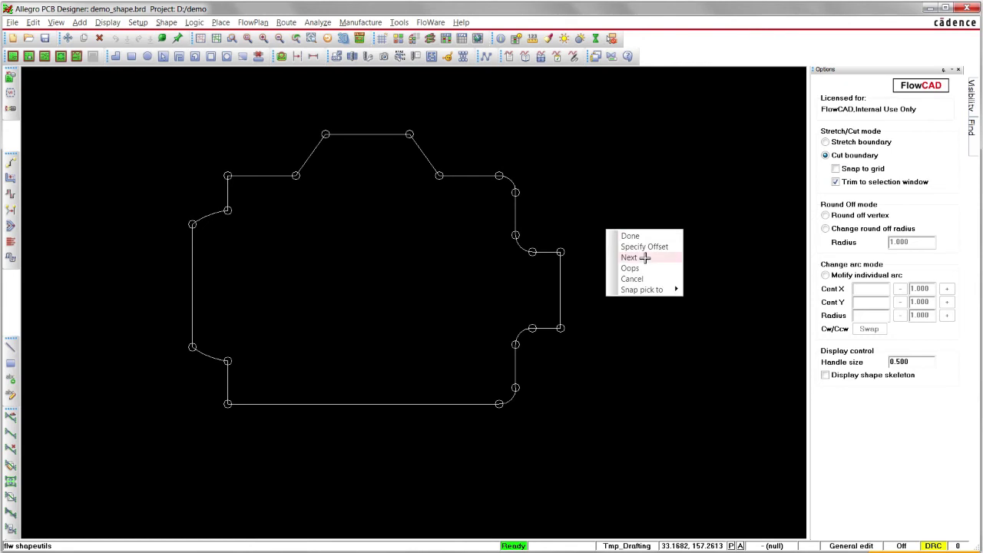
pyautogui.click(626, 258)
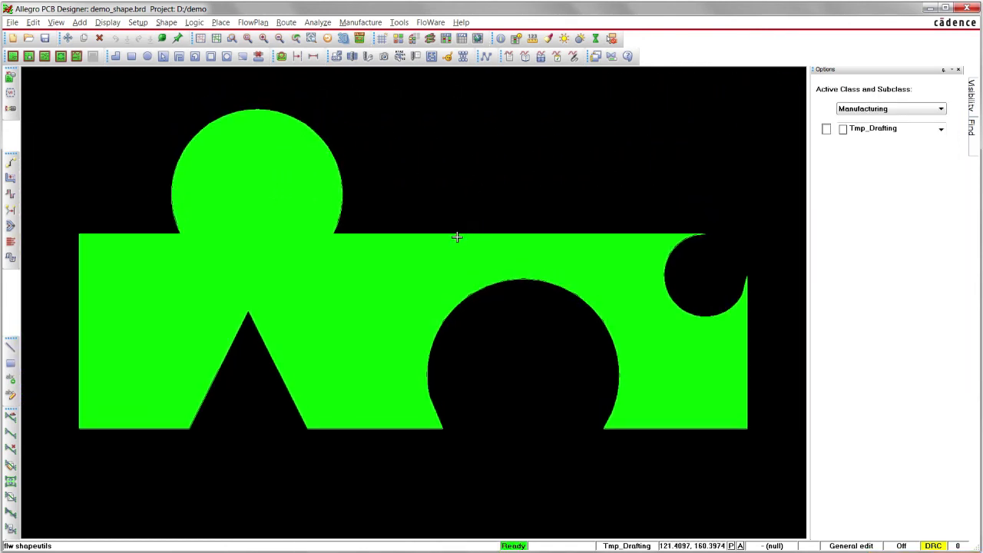
# Step: Round off the fourth shape's corners around the outline with radius 2.000
pyautogui.click(426, 269)
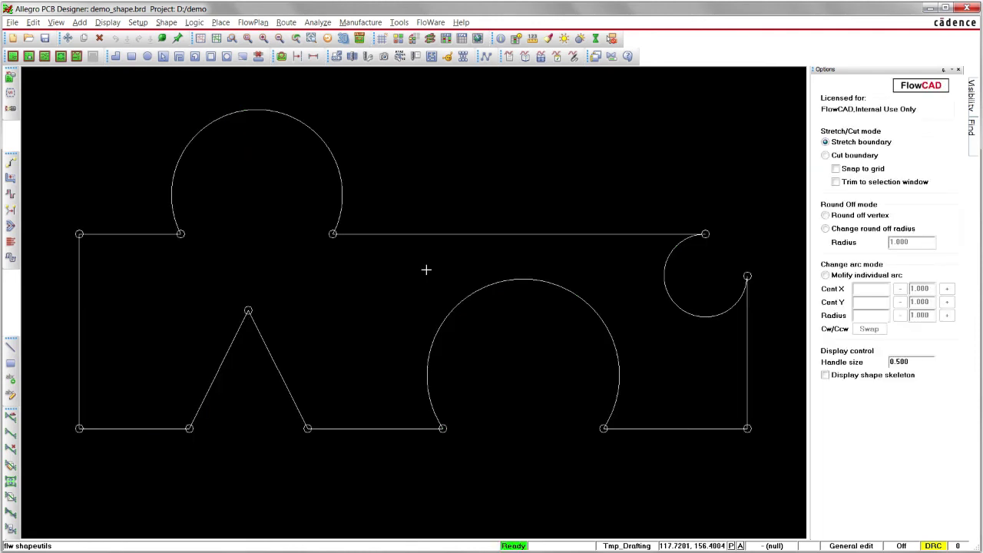
pyautogui.click(825, 215)
pyautogui.doubleClick(915, 243)
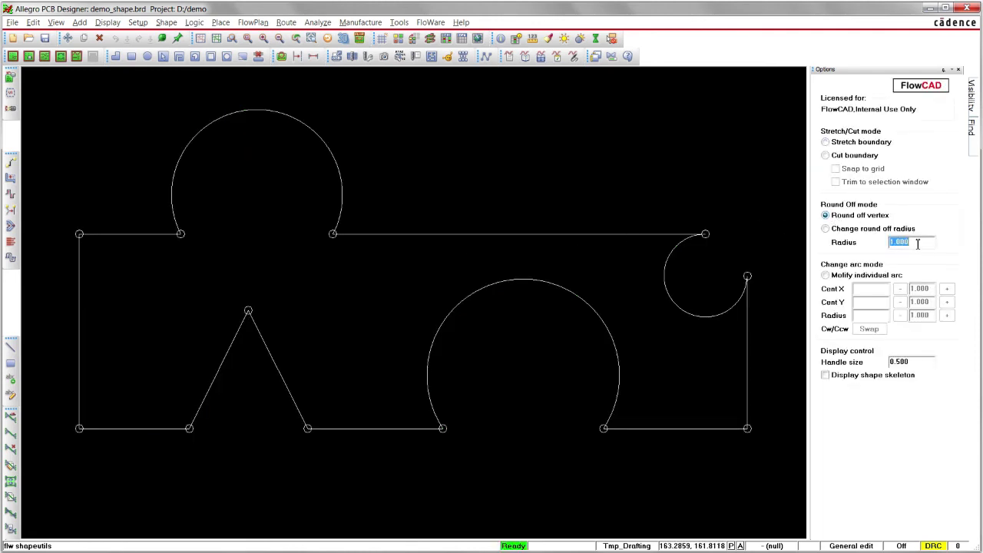
pyautogui.write('2.000')
pyautogui.click(80, 235)
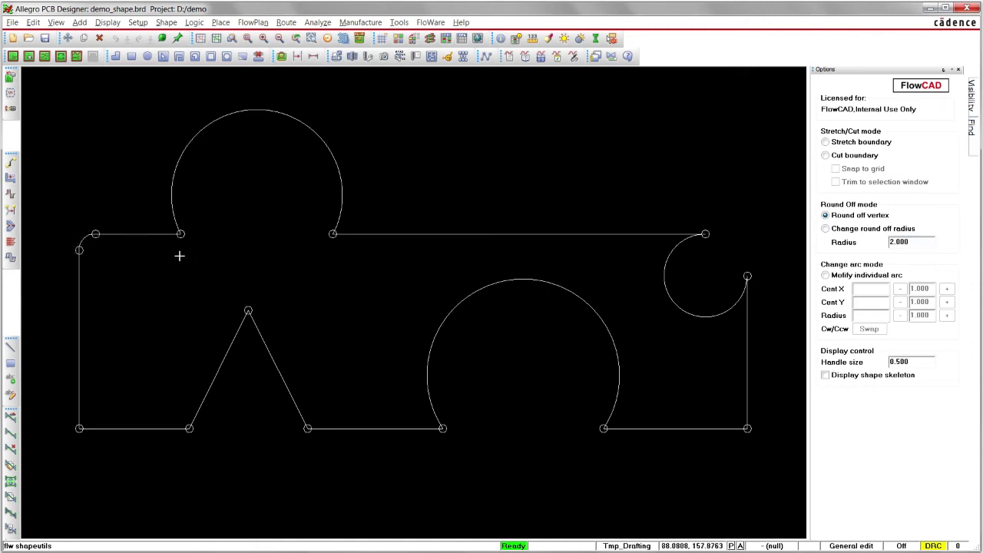
pyautogui.click(180, 234)
pyautogui.moveTo(39, 287); pyautogui.dragTo(361, 474)
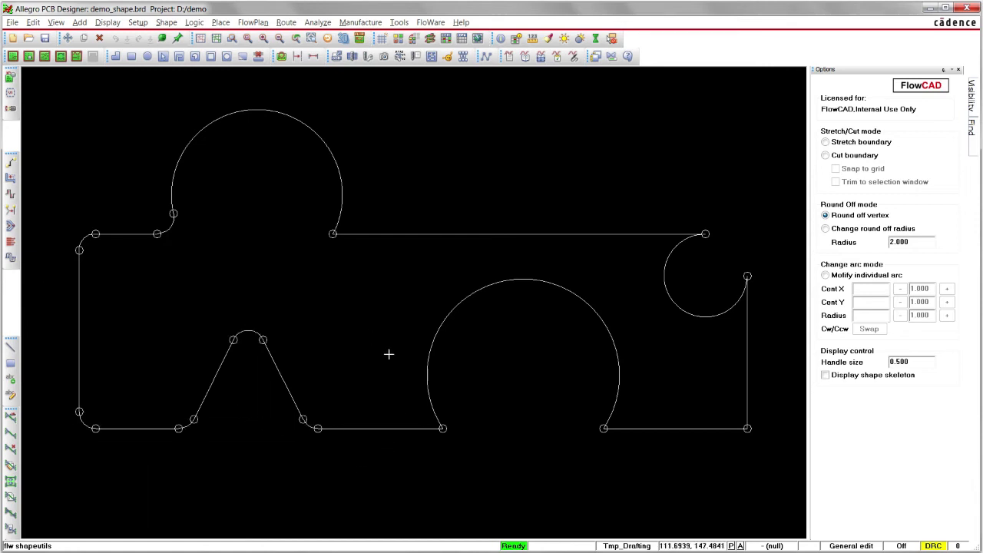
pyautogui.moveTo(372, 338); pyautogui.dragTo(657, 464)
pyautogui.moveTo(696, 193); pyautogui.dragTo(771, 292)
pyautogui.moveTo(709, 394); pyautogui.dragTo(763, 471)
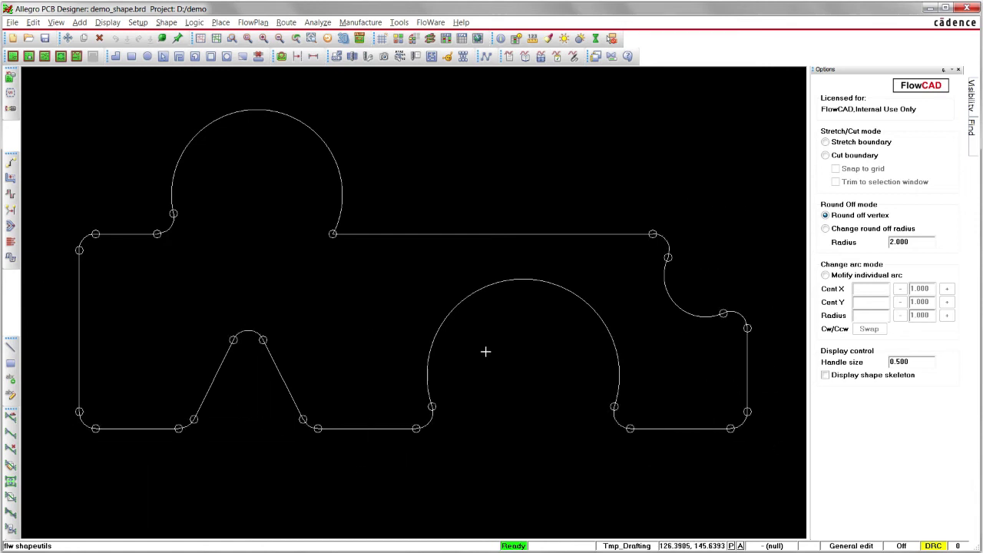
# Step: Set the radius to 4 and round the top semicircle's right base corner, redoing it once after Oops
pyautogui.doubleClick(908, 243)
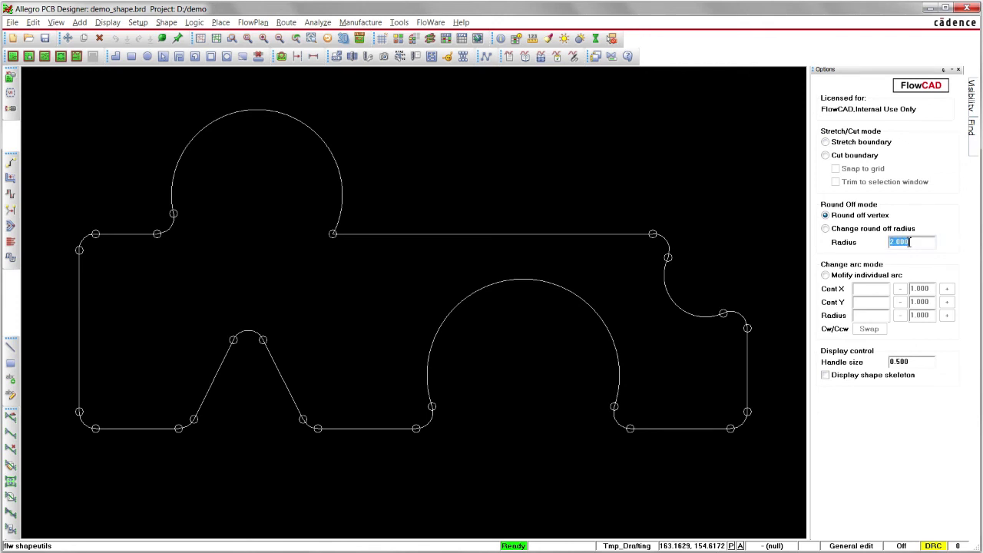
pyautogui.write('4')
pyautogui.press('Return')
pyautogui.moveTo(302, 200); pyautogui.dragTo(371, 264)
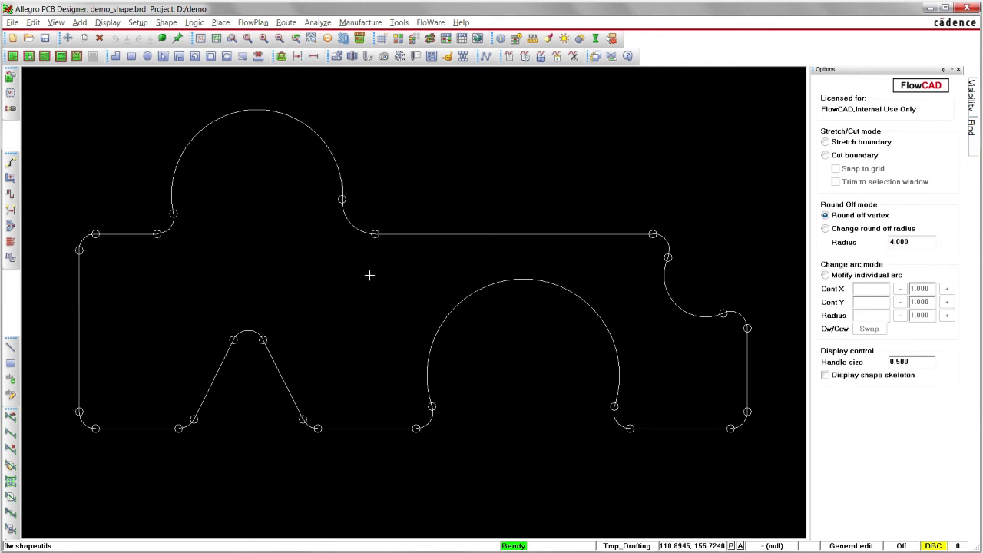
pyautogui.rightClick(369, 275)
pyautogui.click(388, 305)
pyautogui.moveTo(309, 216); pyautogui.dragTo(363, 254)
# Step: Re-round six corners, including the triangle apex and right arch corners, at radius 4.000
pyautogui.click(832, 232)
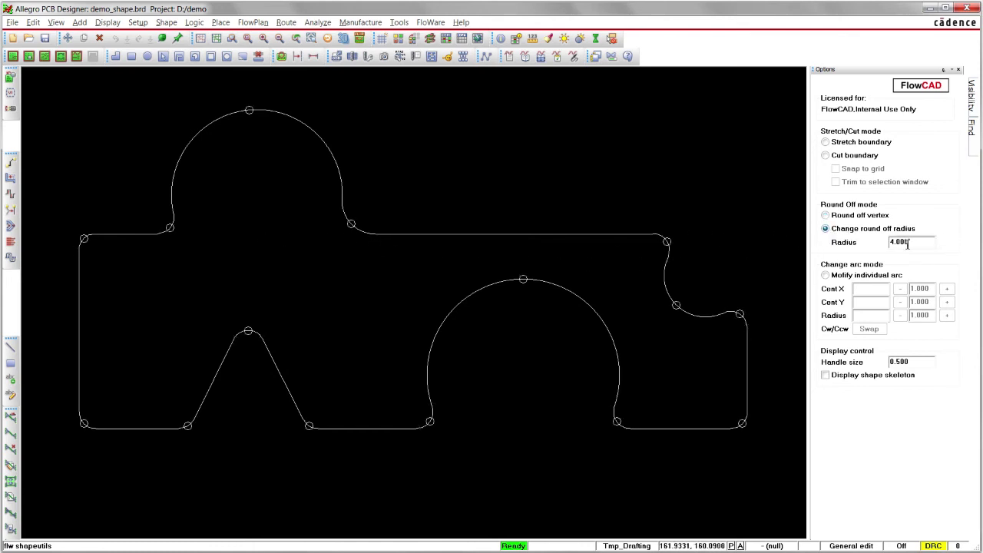
pyautogui.click(169, 228)
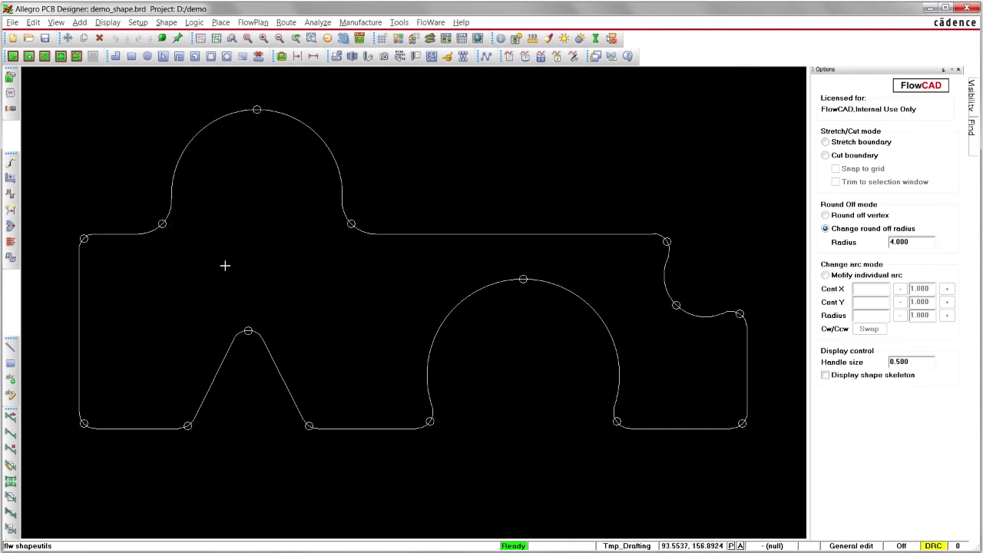
pyautogui.click(88, 242)
pyautogui.click(257, 342)
pyautogui.click(77, 410)
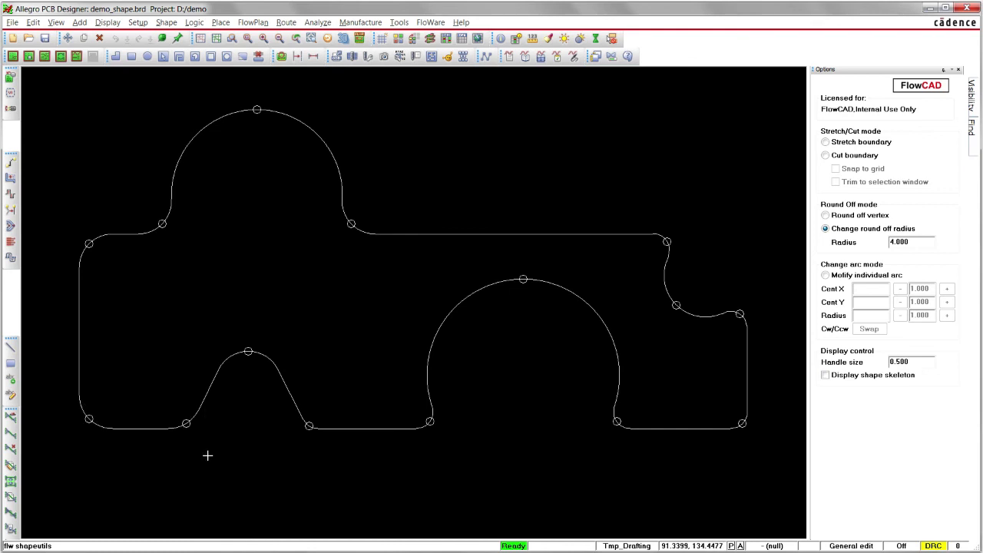
pyautogui.click(423, 444)
pyautogui.click(637, 449)
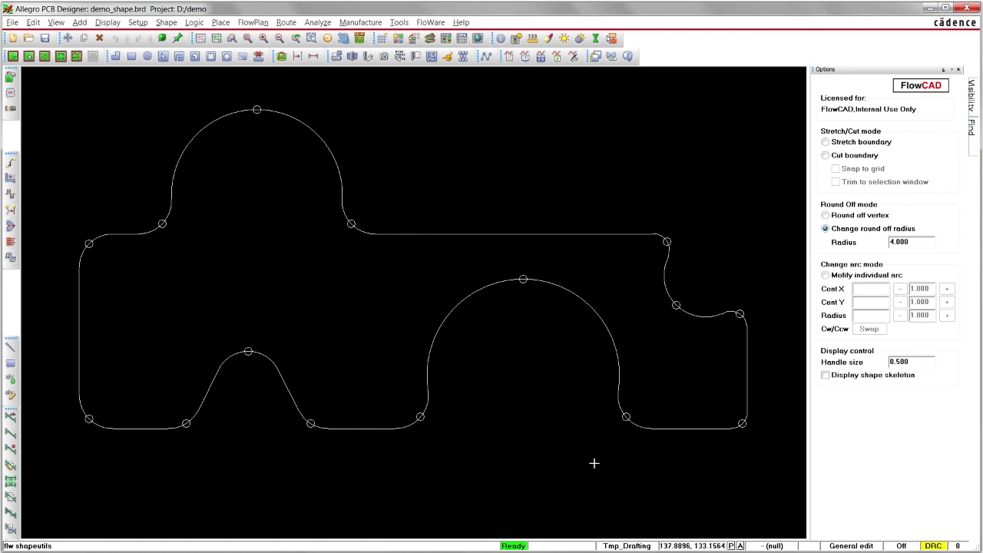
# Step: With radius 0.000, sharpen the triangle apex and both top bump base corners
pyautogui.doubleClick(912, 242)
pyautogui.write('0.000')
pyautogui.moveTo(230, 321); pyautogui.dragTo(262, 379)
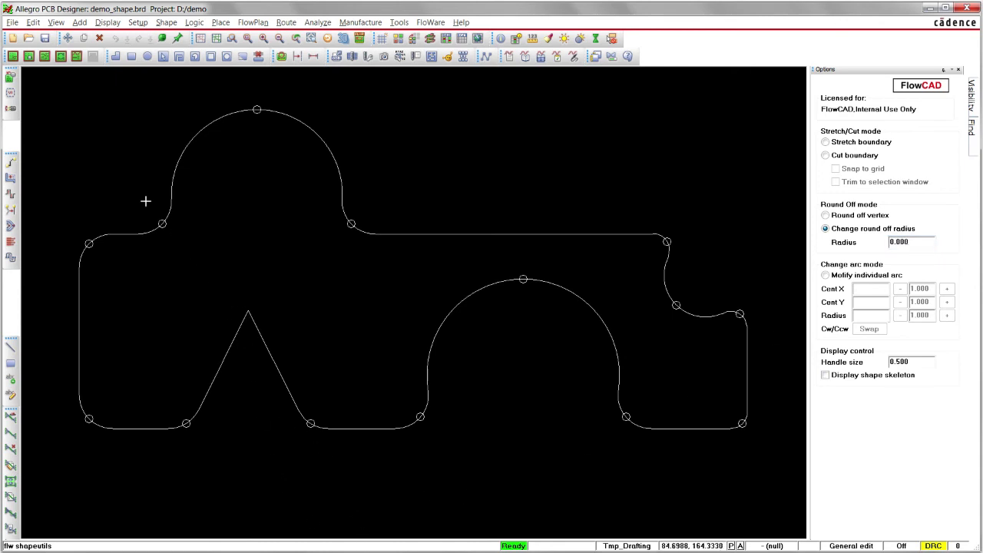
pyautogui.moveTo(145, 200); pyautogui.dragTo(198, 238)
pyautogui.click(355, 228)
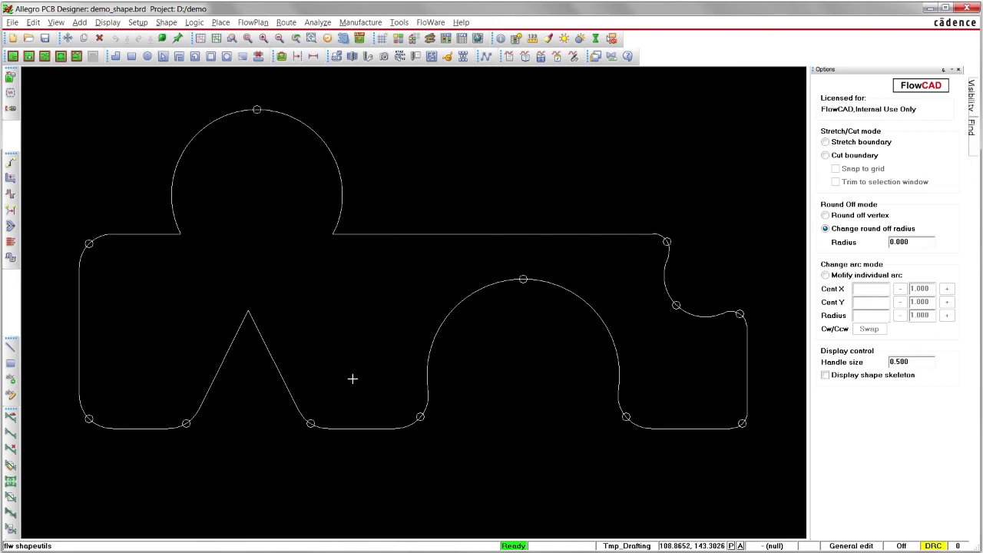
pyautogui.rightClick(367, 328)
# Step: Commit the current shape and pick the chamfered rectangle shape with the semicircular notch
pyautogui.click(376, 334)
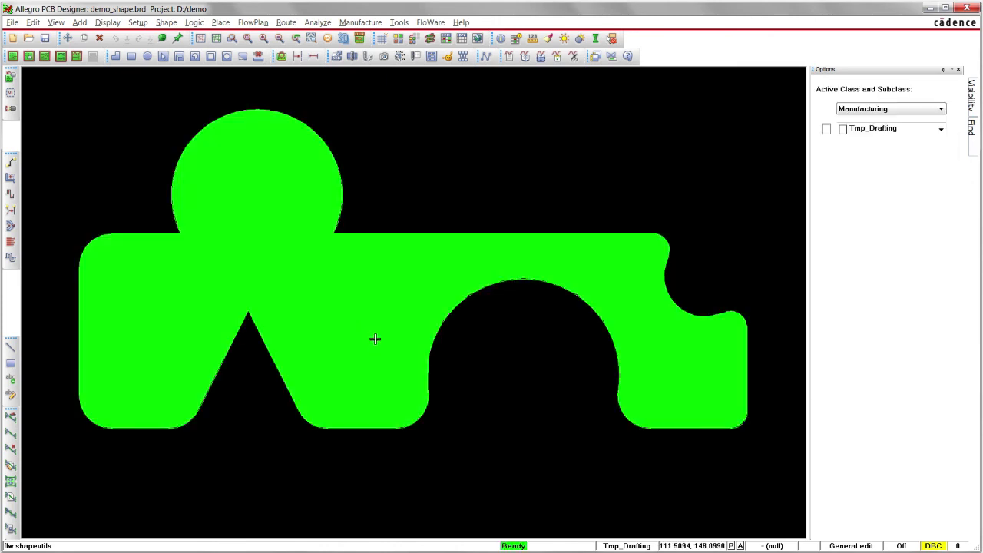
pyautogui.press('Right')
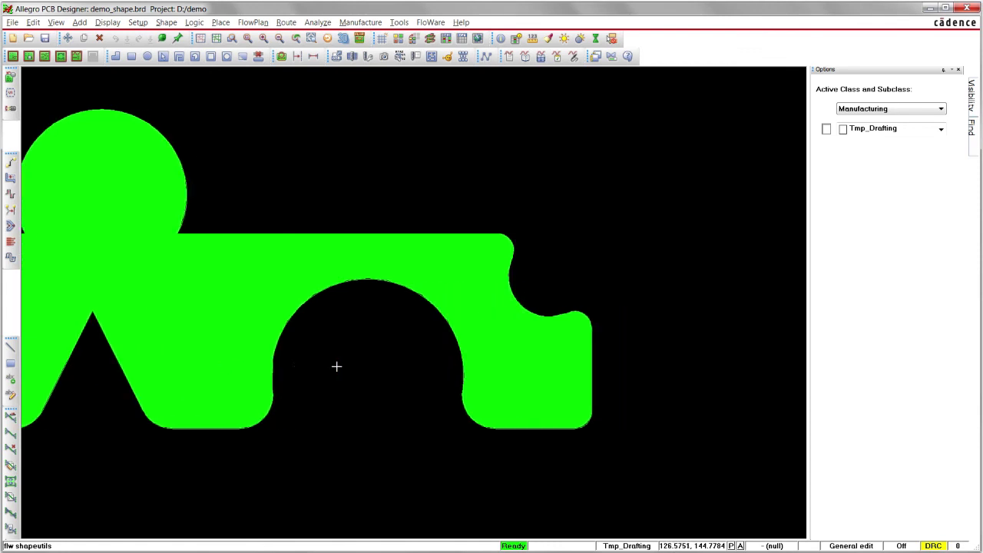
pyautogui.press('Right')
pyautogui.press('Right')
pyautogui.press('Right')
pyautogui.press('Right')
pyautogui.press('Right')
pyautogui.click(404, 308)
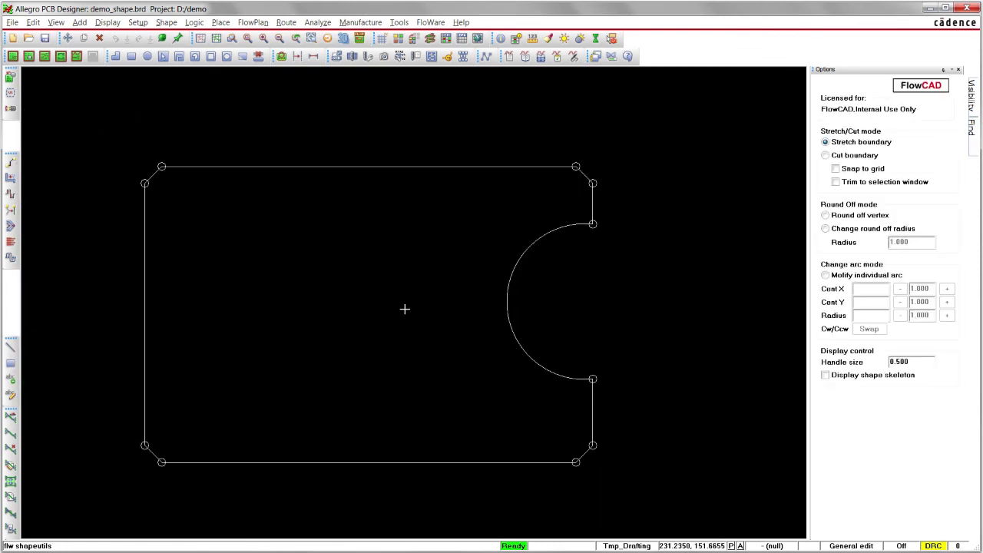
# Step: Toggle Display shape skeleton on and off twice, leaving it off
pyautogui.click(826, 375)
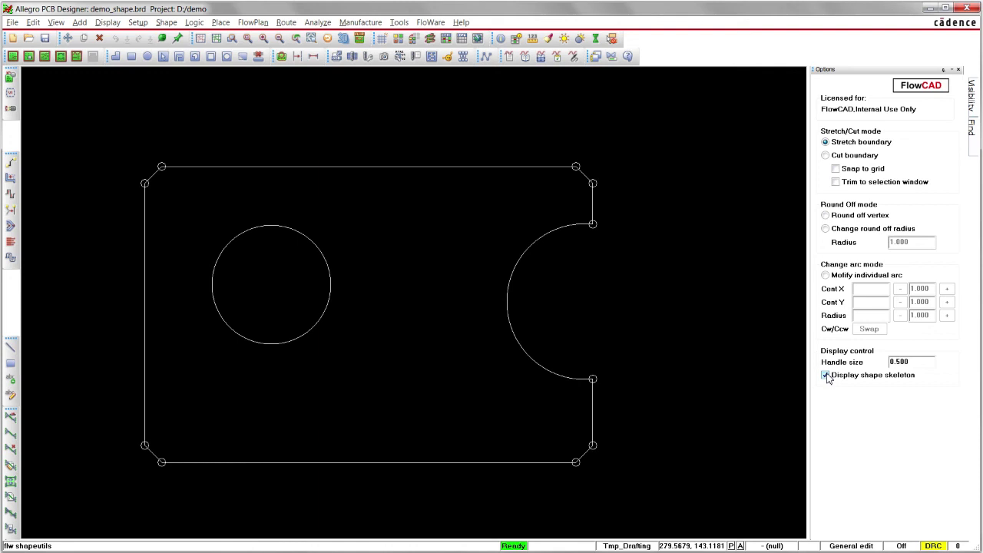
pyautogui.click(826, 375)
pyautogui.click(825, 376)
pyautogui.click(825, 375)
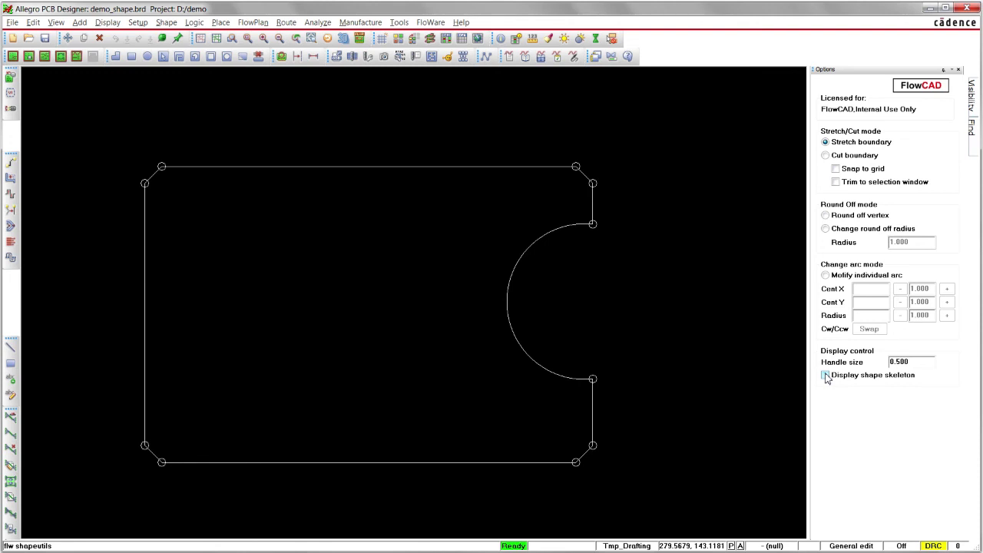
# Step: Step the notch arc's Cent X to 253.000 and Cent Y to 154.000, keeping radius 10.000
pyautogui.click(827, 275)
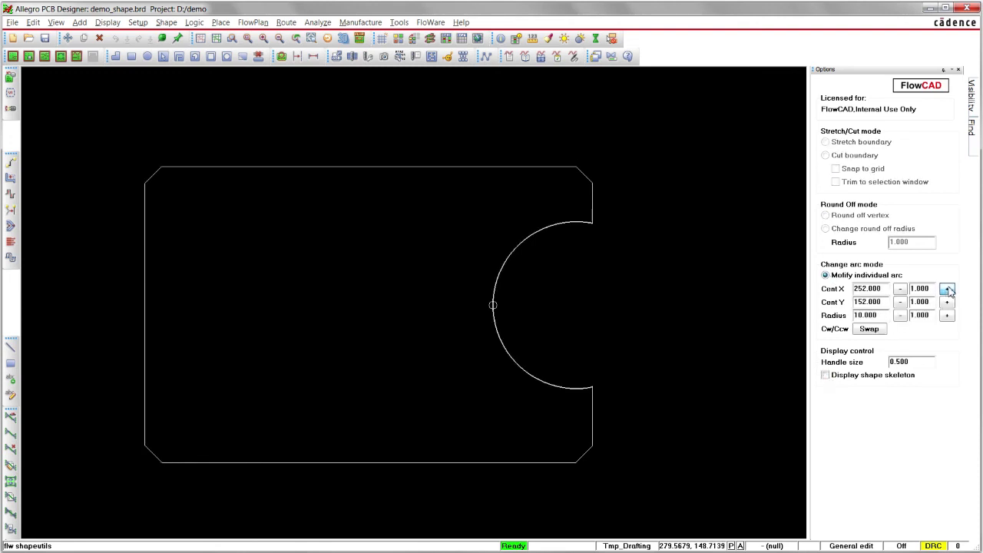
pyautogui.click(948, 290)
pyautogui.click(948, 289)
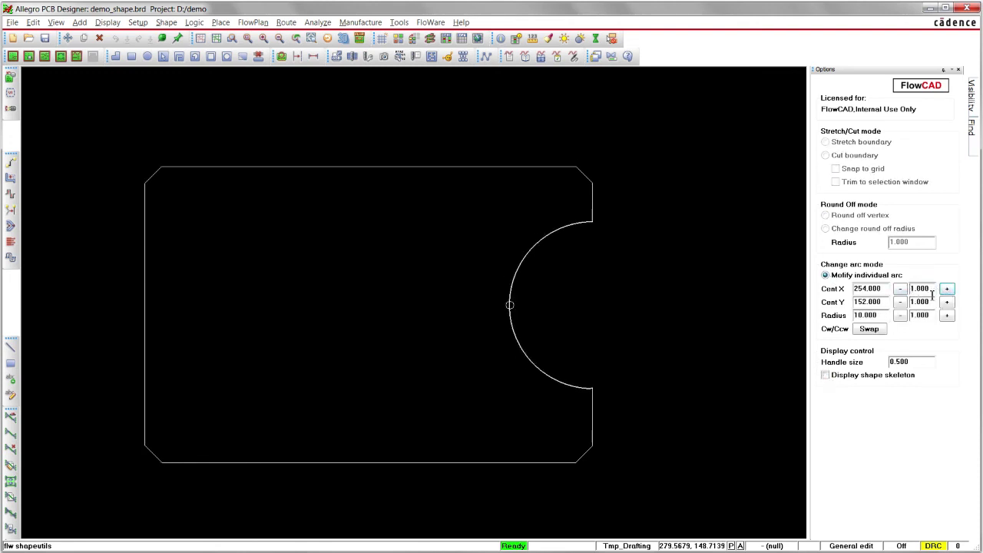
pyautogui.click(899, 290)
pyautogui.click(900, 289)
pyautogui.click(899, 289)
pyautogui.click(899, 289)
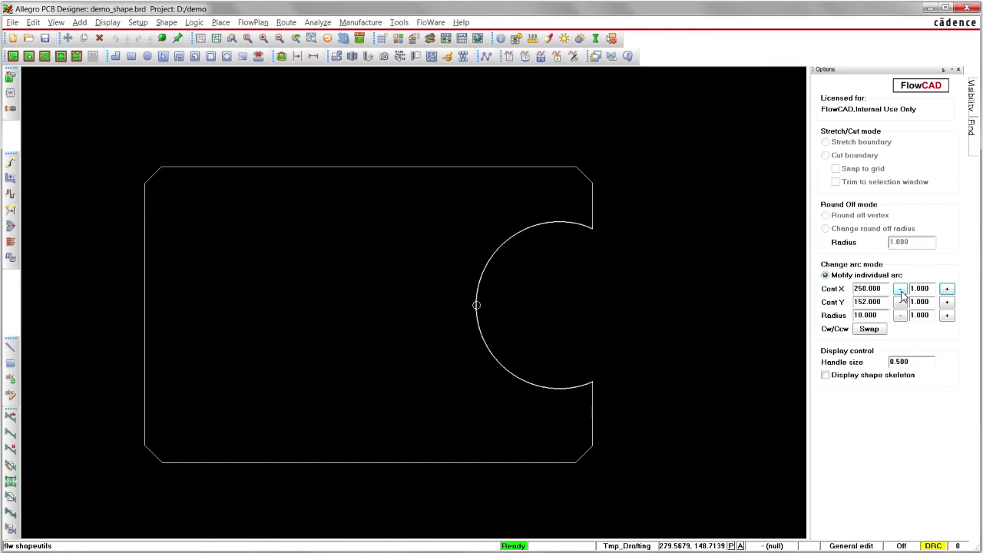
pyautogui.click(900, 289)
pyautogui.click(900, 289)
pyautogui.click(899, 289)
pyautogui.click(947, 289)
pyautogui.click(947, 290)
pyautogui.click(948, 289)
pyautogui.click(947, 289)
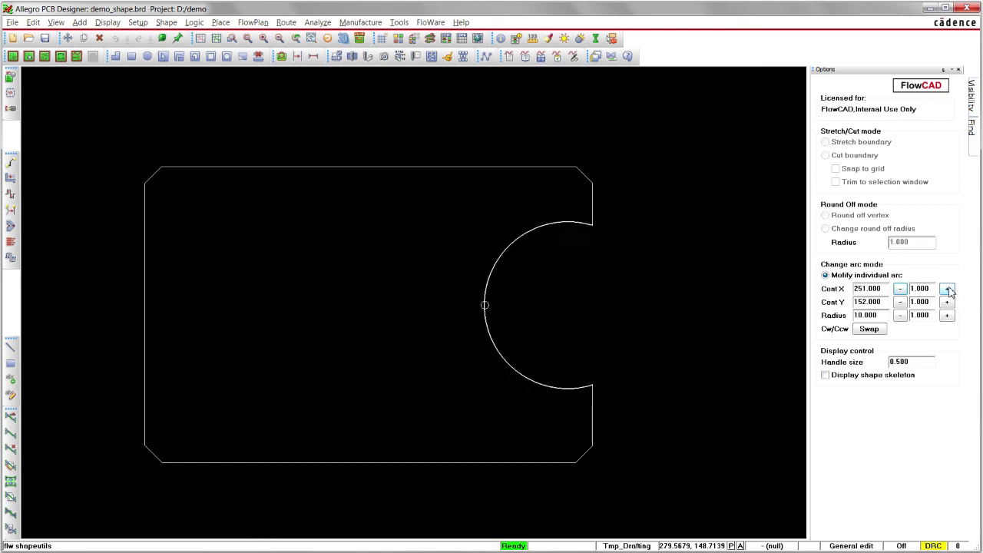
pyautogui.click(948, 290)
pyautogui.click(947, 290)
pyautogui.click(900, 289)
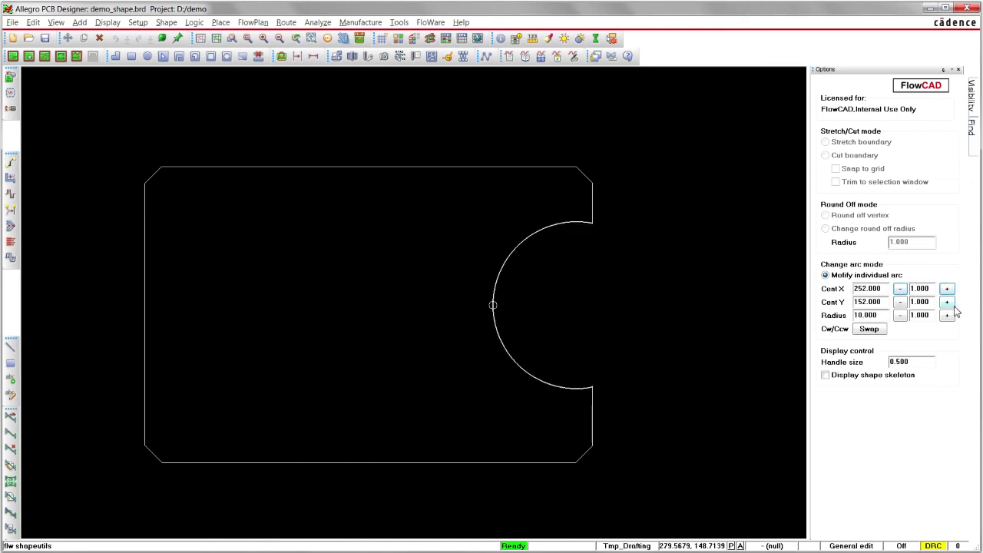
pyautogui.click(947, 289)
pyautogui.click(947, 302)
pyautogui.click(947, 302)
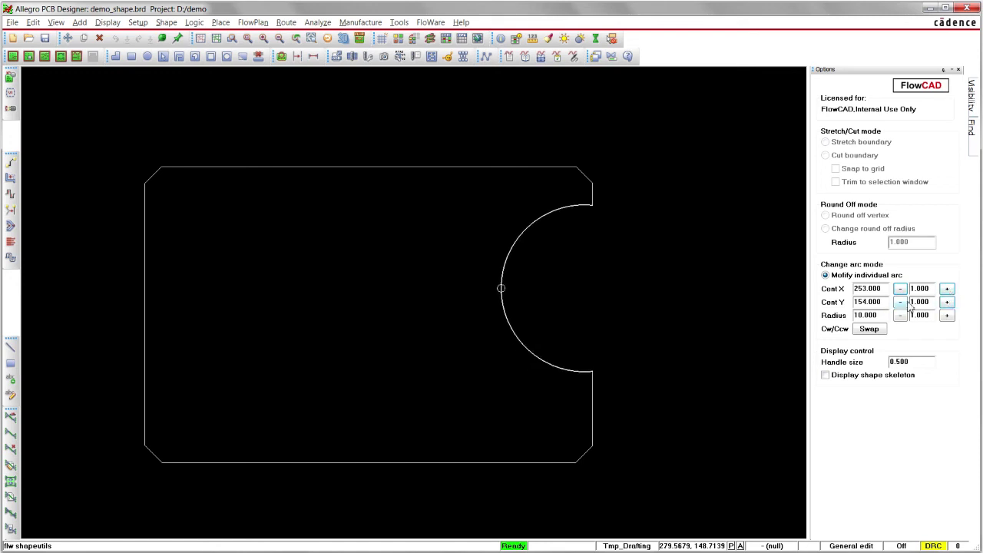